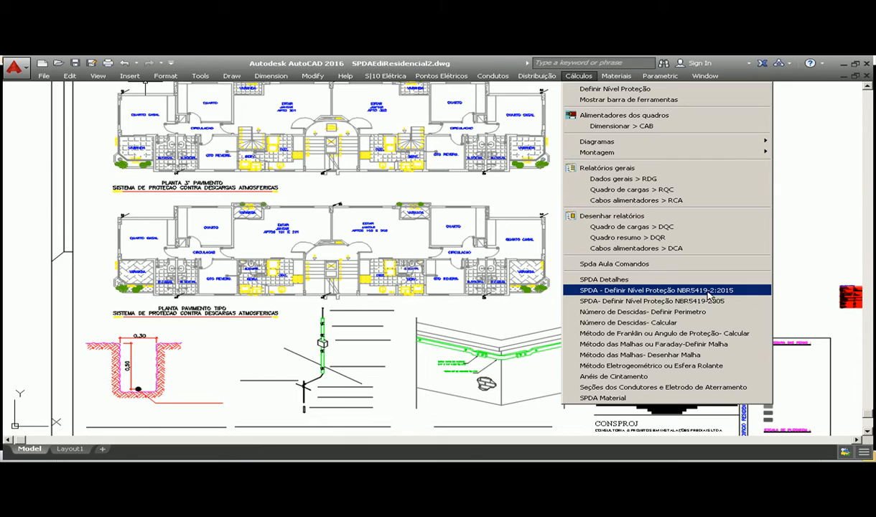
Step: Open the NBR5419-2:2015 risk management and calculate the building's equivalent exposure area for a 20 x 15 x 6 m structure
click(708, 293)
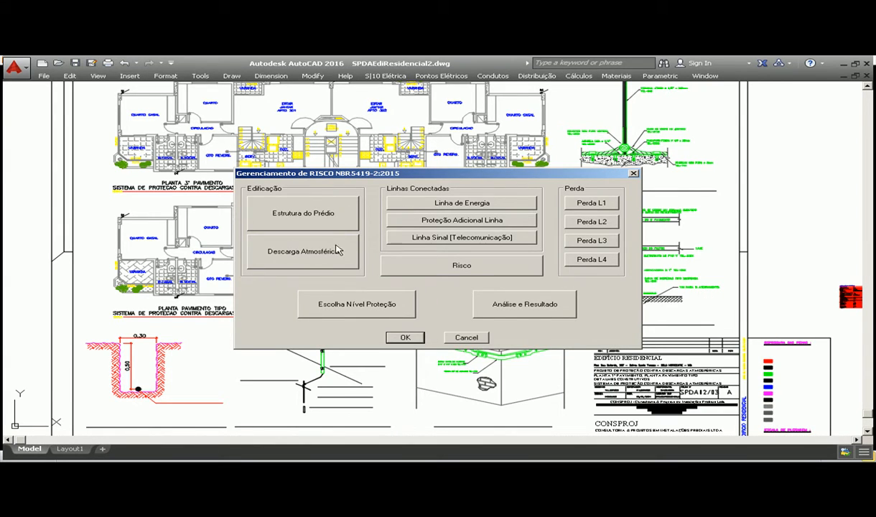
click(327, 218)
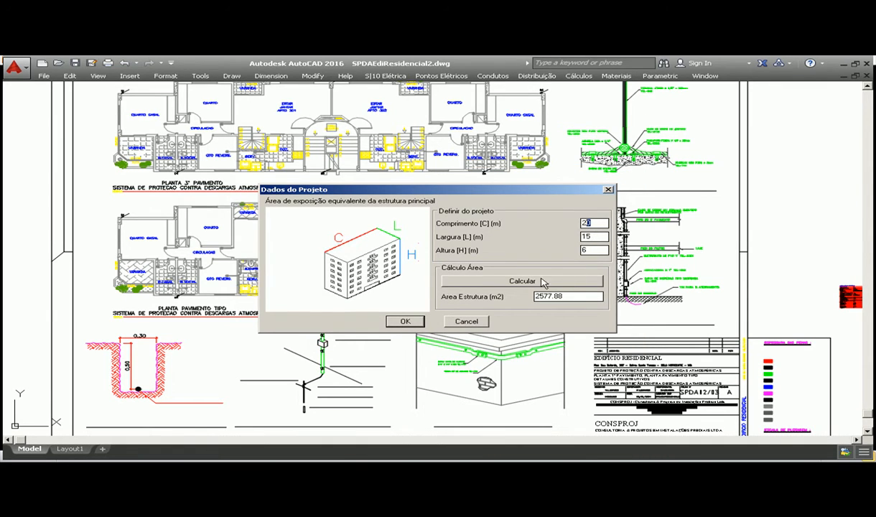
click(502, 282)
click(388, 318)
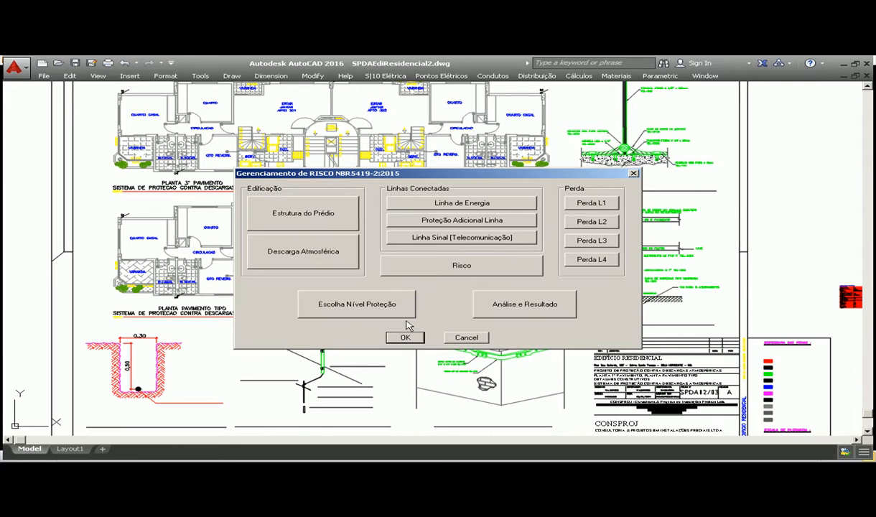
Step: Define the lightning data with São Paulo as the city and Estrutura isolada as the structure condition
click(314, 253)
click(402, 239)
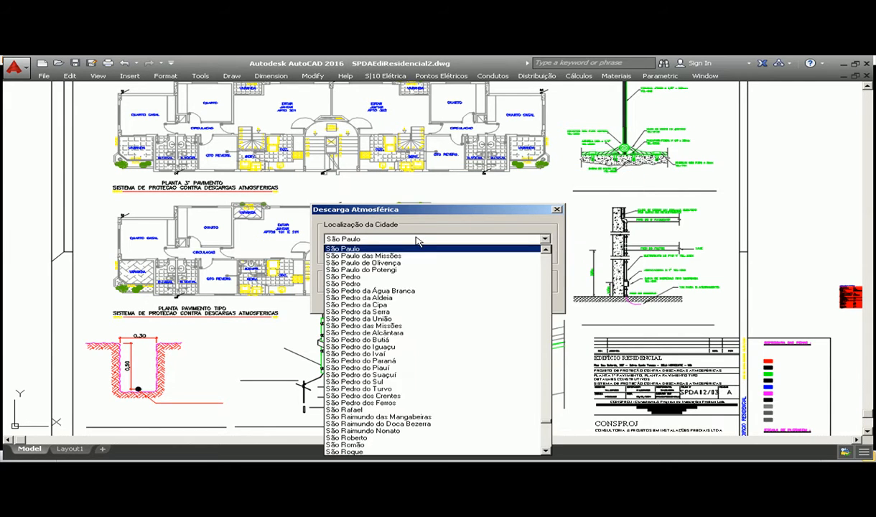
click(417, 240)
click(379, 286)
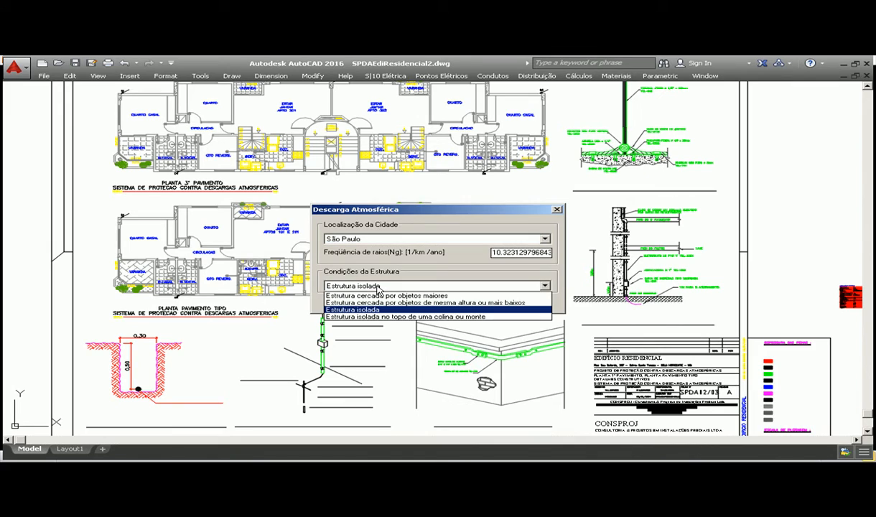
click(378, 287)
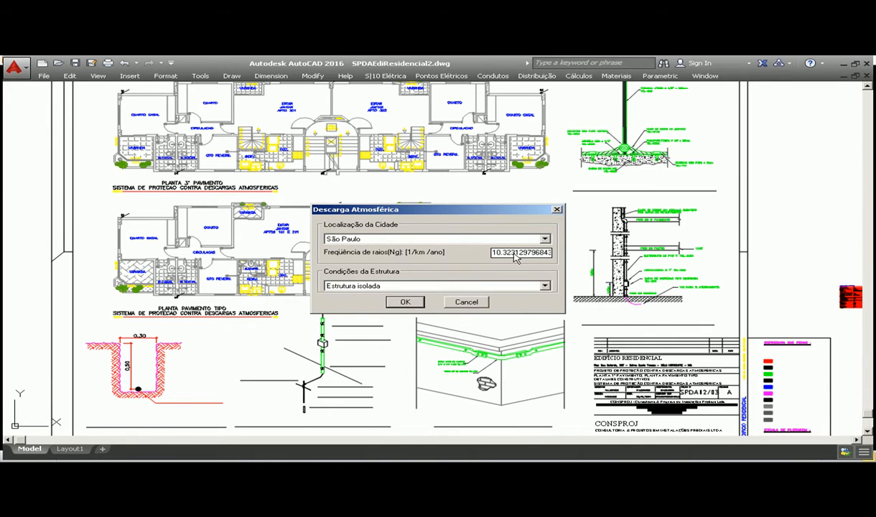
click(403, 302)
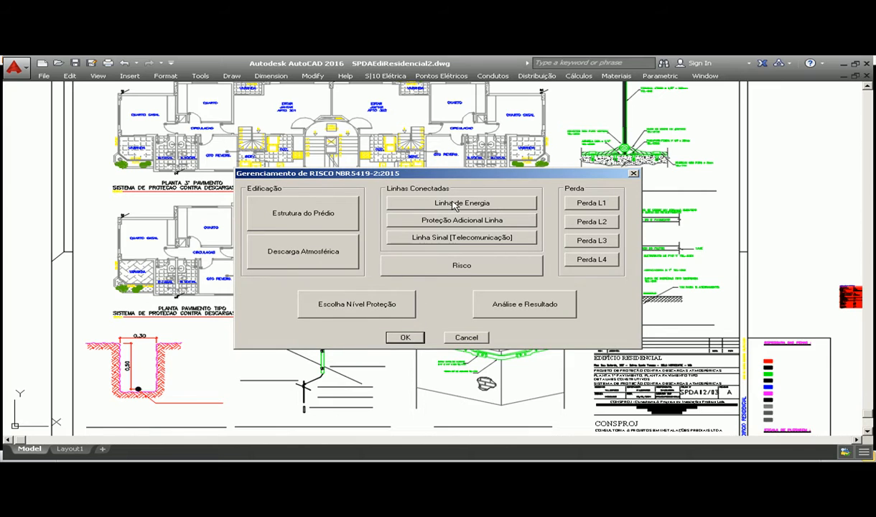
Step: Review and accept the power line parameters for the 1000 m Rural, Enterrado, Linha BT connection
click(427, 200)
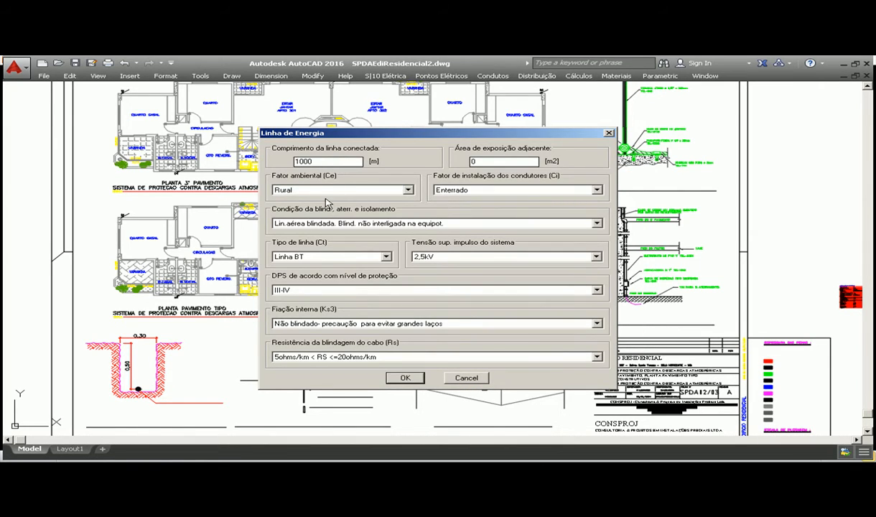
click(405, 379)
click(405, 380)
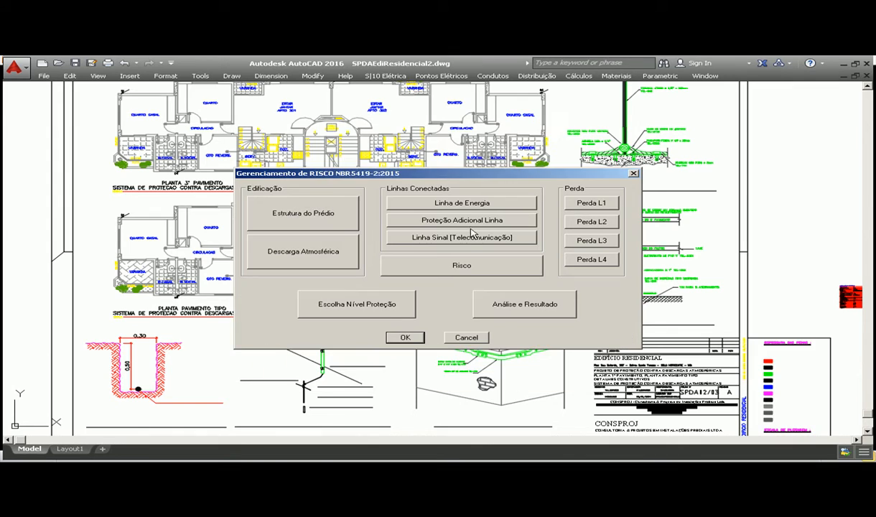
Step: Accept the telecommunication line data with environmental factor Rural and conductor installation factor Aéreo
click(449, 237)
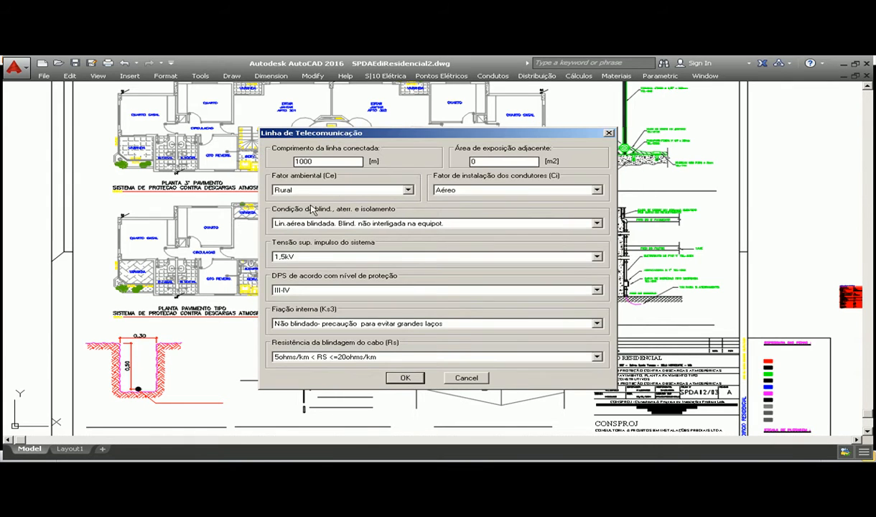
click(334, 191)
click(335, 199)
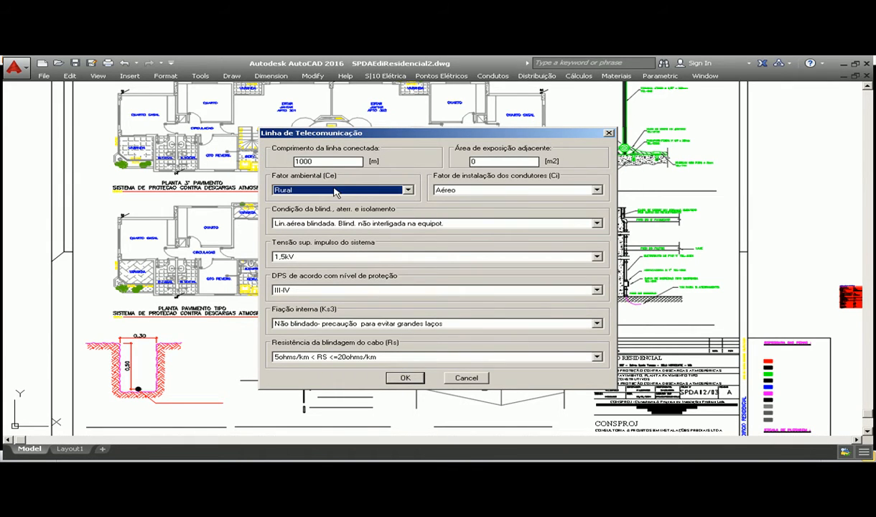
click(466, 191)
click(466, 193)
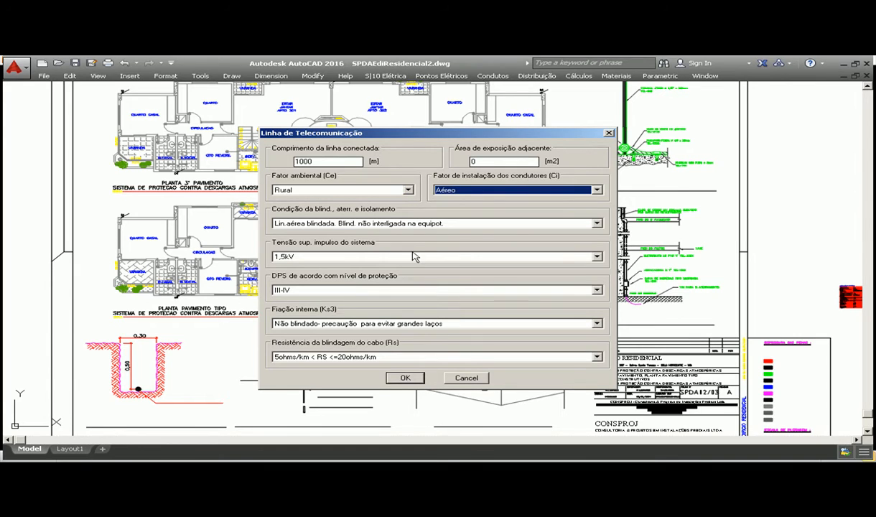
click(401, 377)
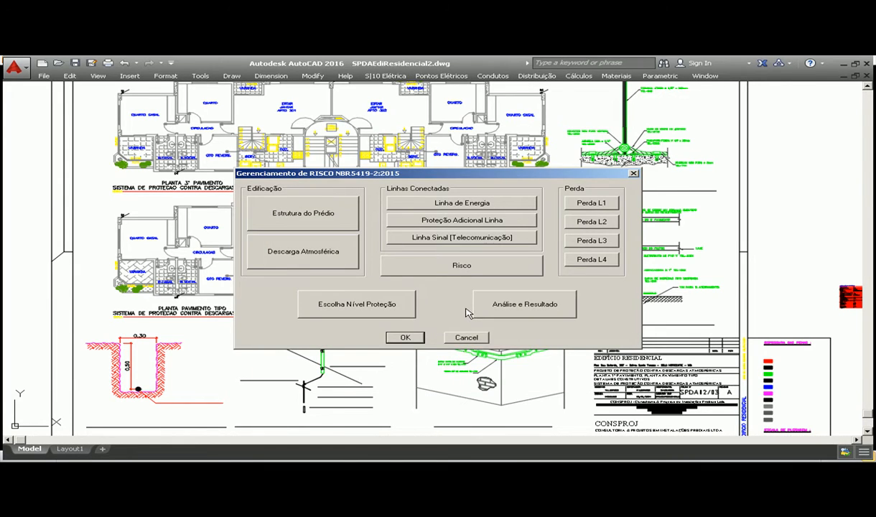
Step: Check the additional protection measures, and accept the risk components with Sem perigo especial as the special hazard factor
click(453, 221)
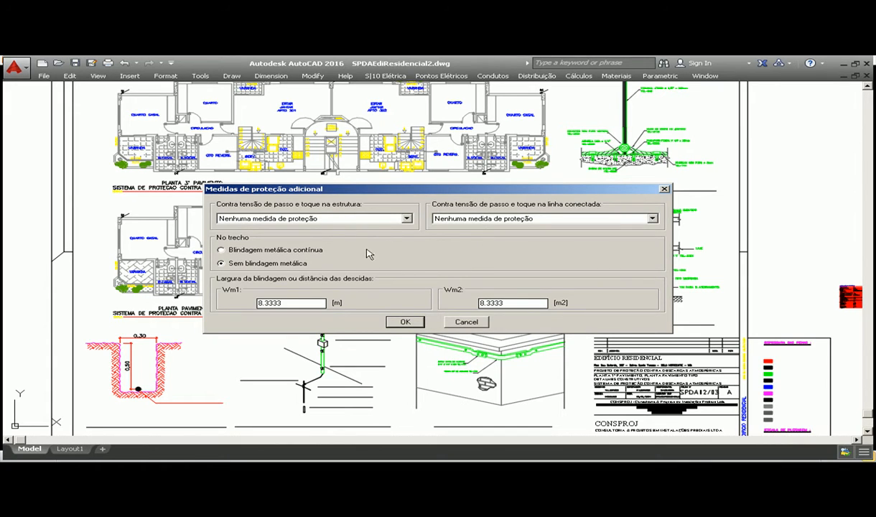
click(457, 322)
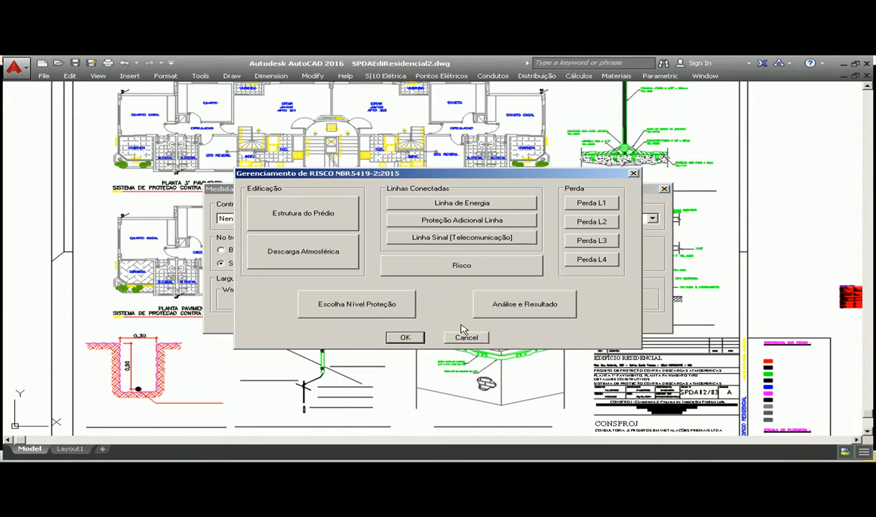
click(473, 270)
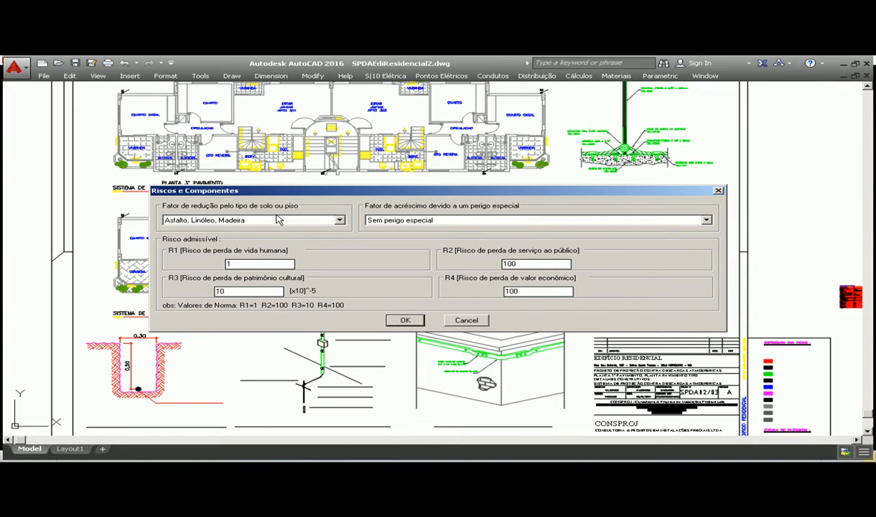
click(484, 224)
click(470, 228)
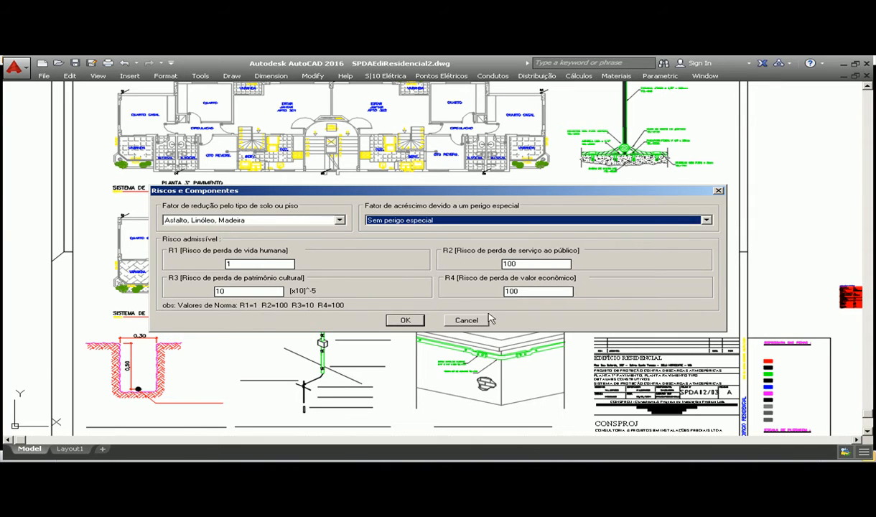
click(405, 321)
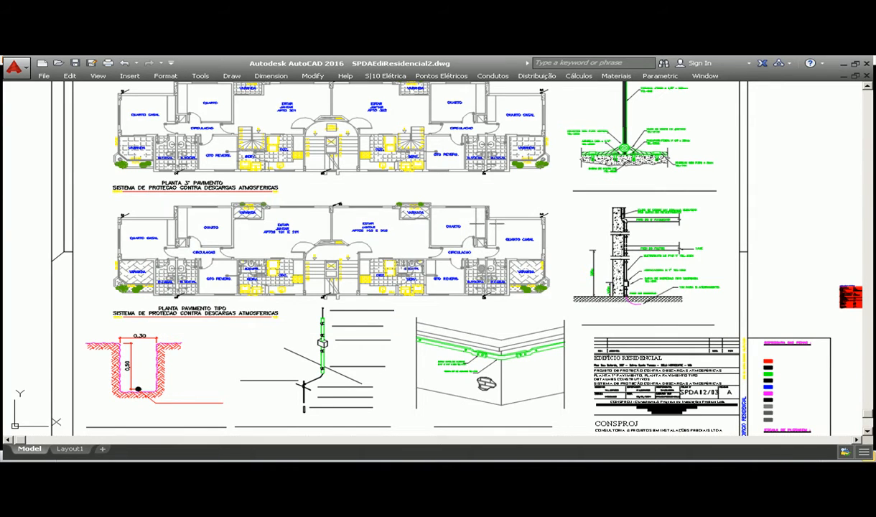
Step: Reopen the NBR5419-2:2015 risk management and examine the settings of losses L1, L2, L3 and L4 without changing them
click(575, 79)
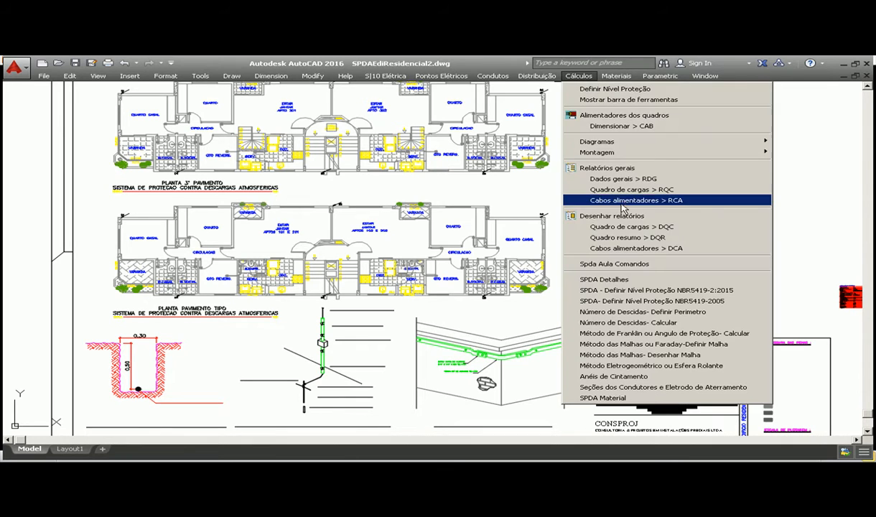
click(674, 291)
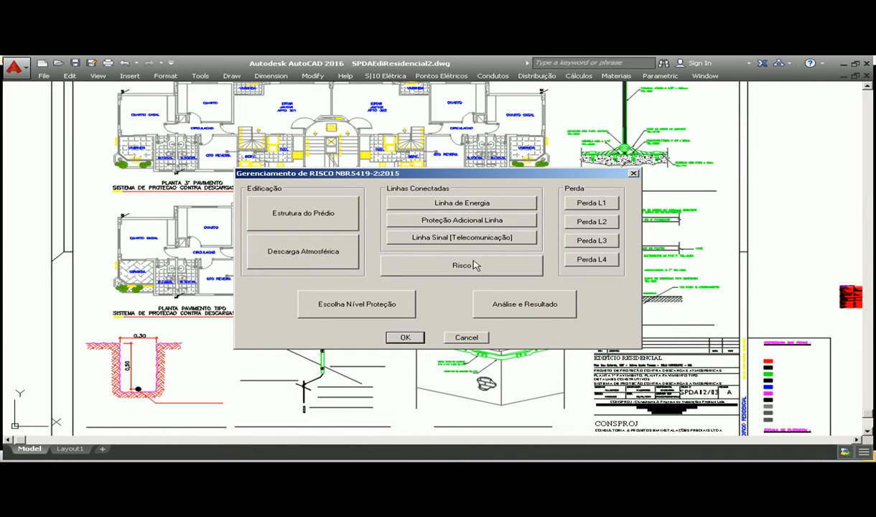
click(592, 204)
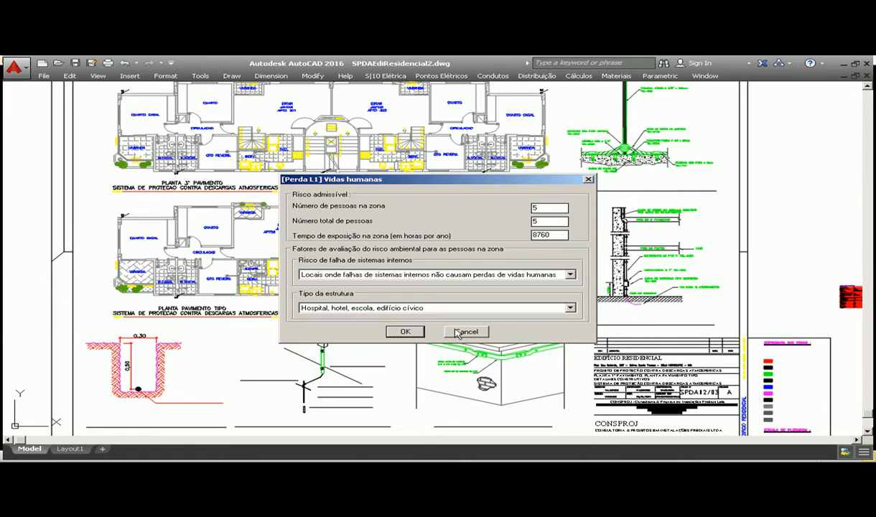
click(459, 332)
click(568, 221)
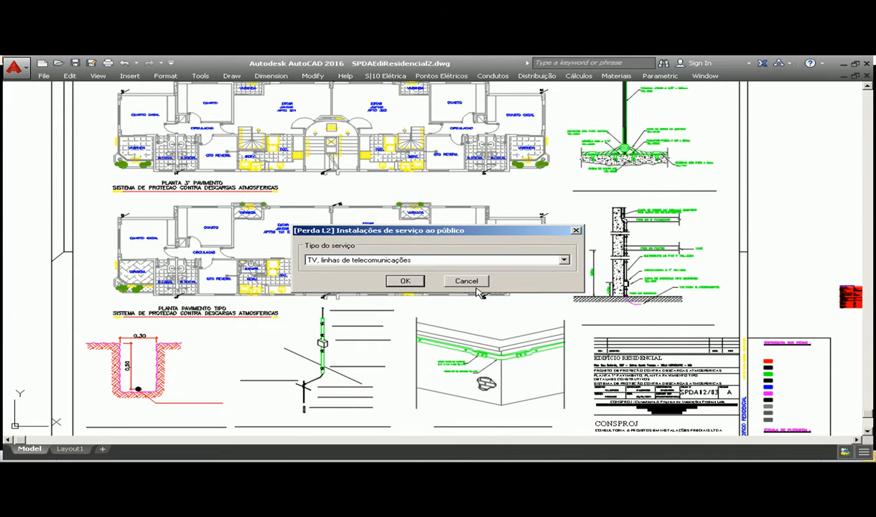
click(479, 283)
click(572, 243)
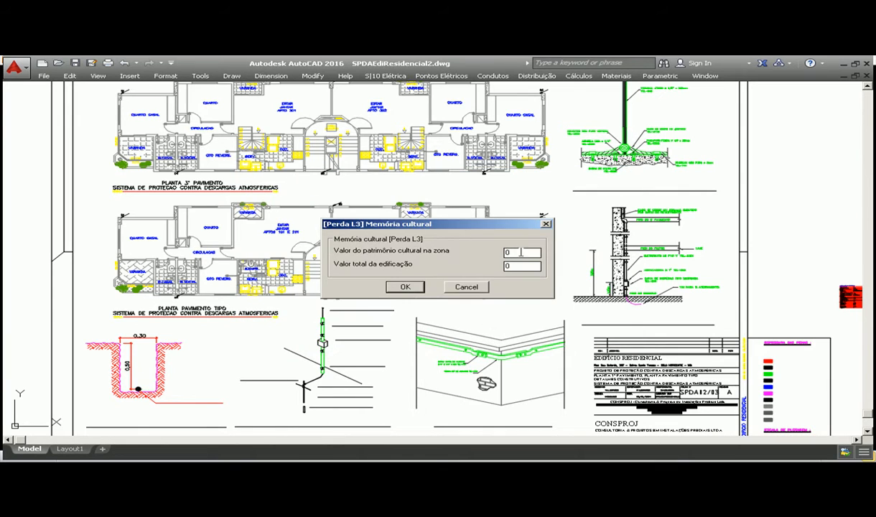
click(467, 289)
click(578, 257)
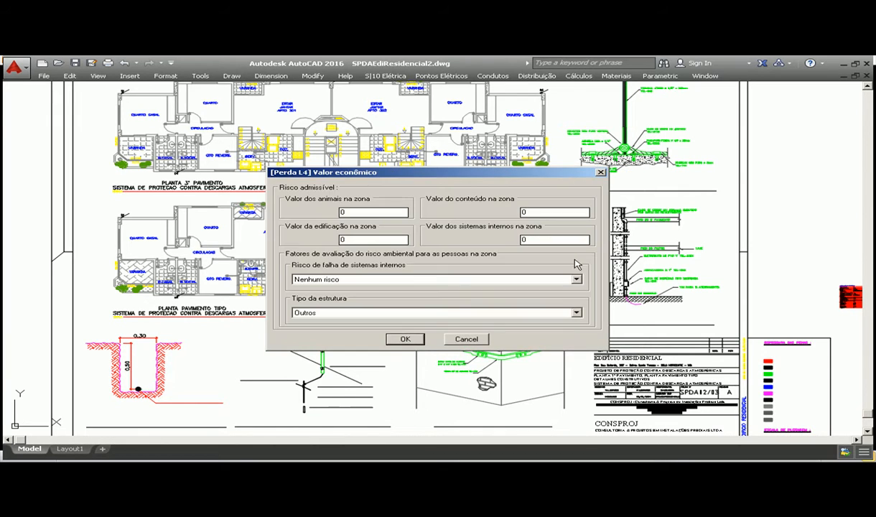
click(466, 338)
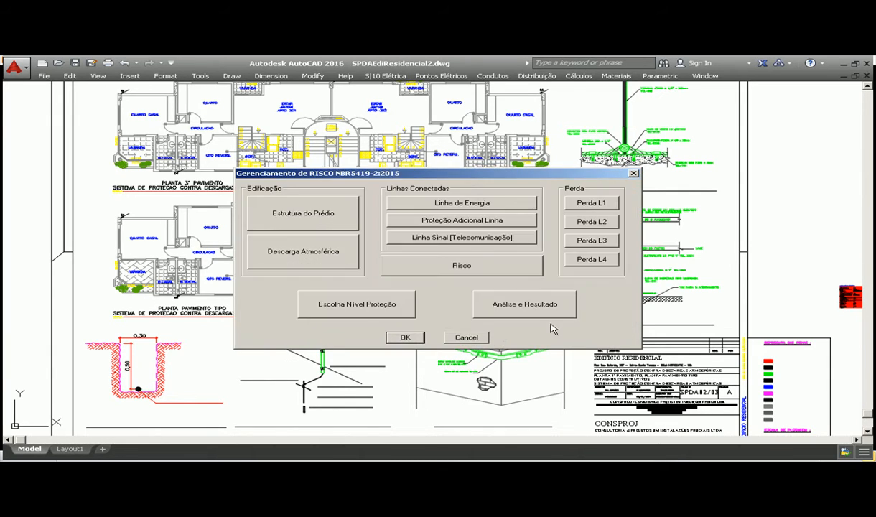
Step: Set the protection measures to Classe do SPDA IV with Sem proteção for reducing the consequences of fire
click(380, 304)
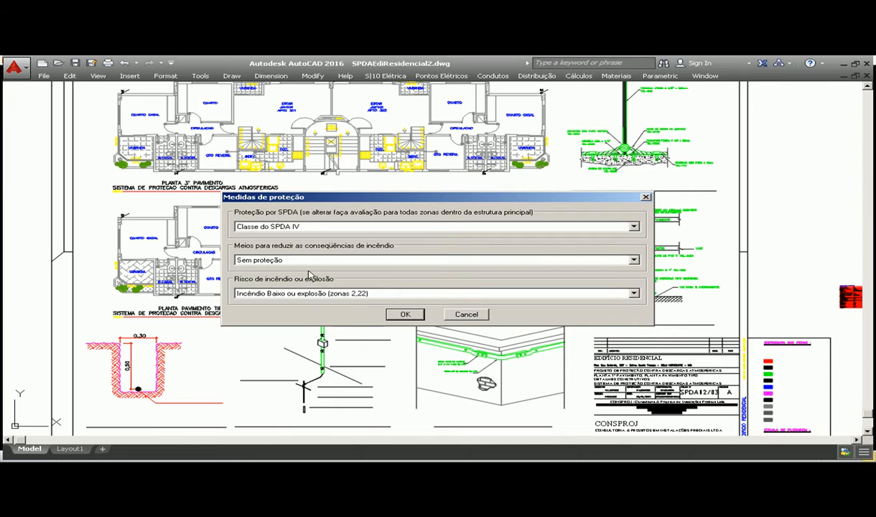
click(291, 227)
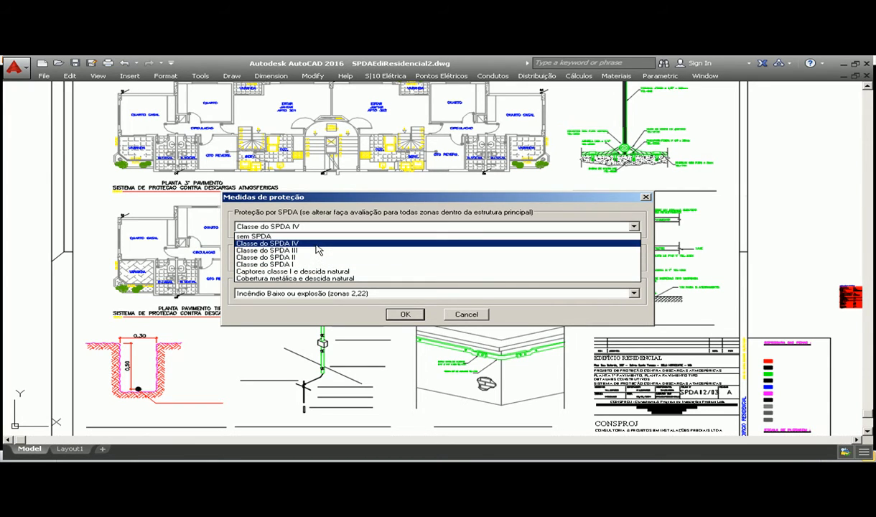
click(306, 243)
click(329, 261)
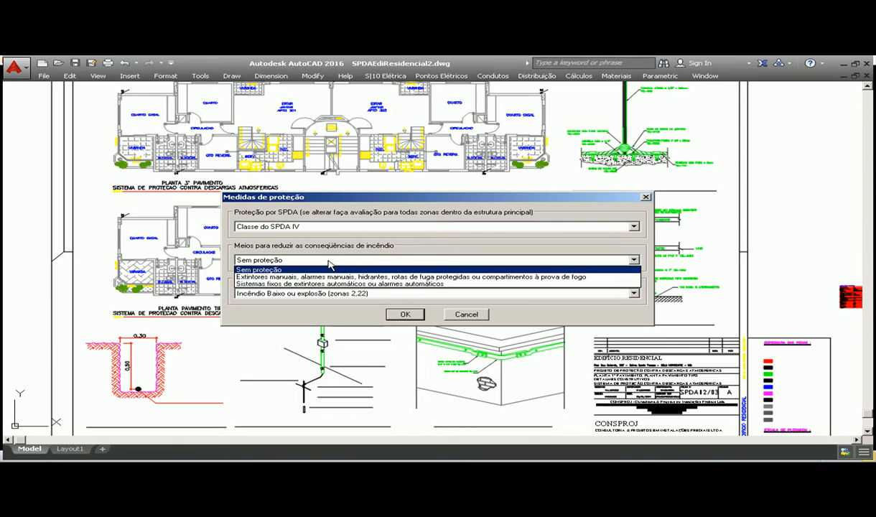
click(329, 266)
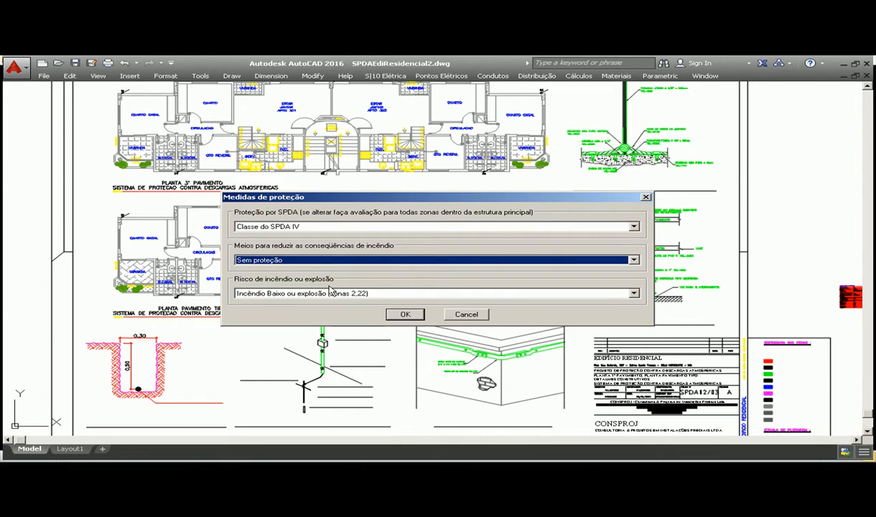
click(405, 314)
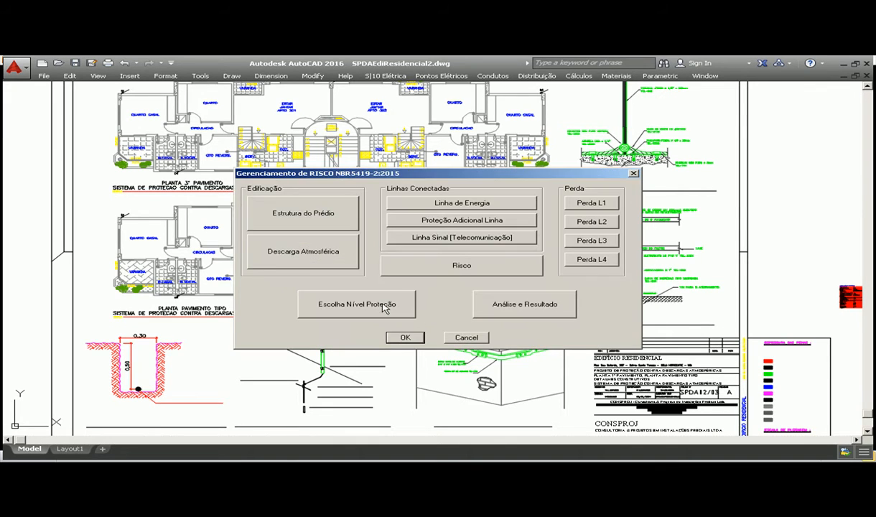
click(404, 313)
Step: Run the risk analysis and draw its results report in the empty area beside the drawing sheet
click(509, 311)
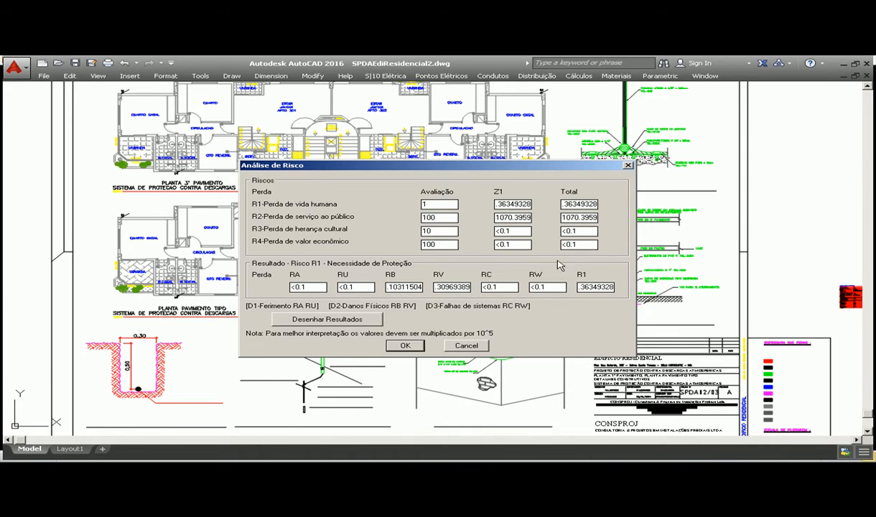
click(350, 321)
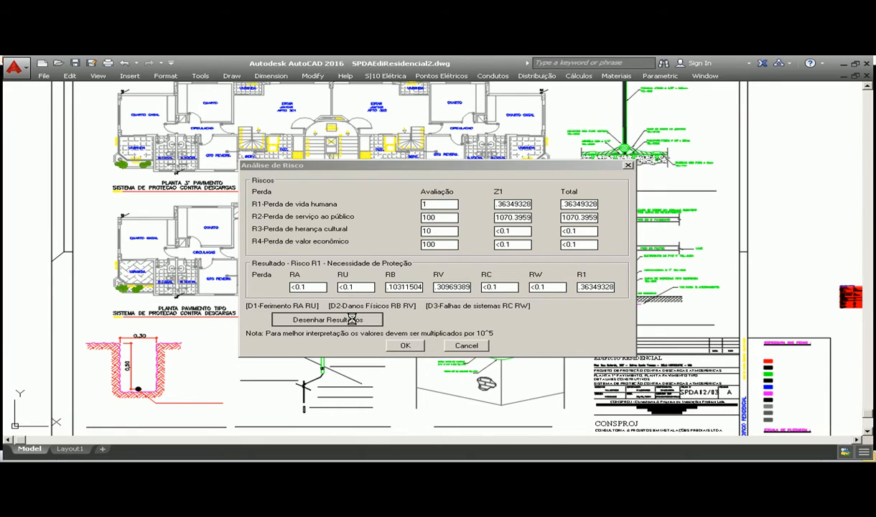
scroll(350, 317, down, 6)
scroll(415, 270, up, 4)
click(432, 231)
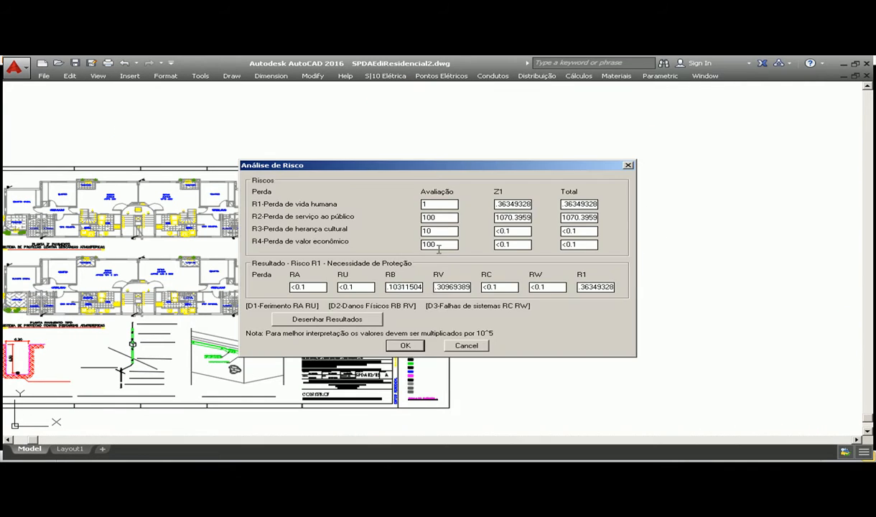
click(403, 346)
click(404, 337)
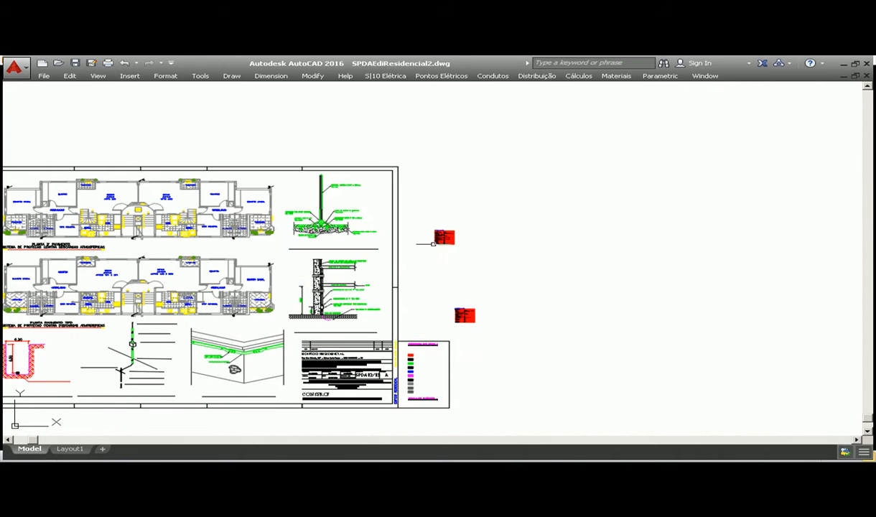
scroll(440, 234, up, 12)
scroll(443, 237, up, 2)
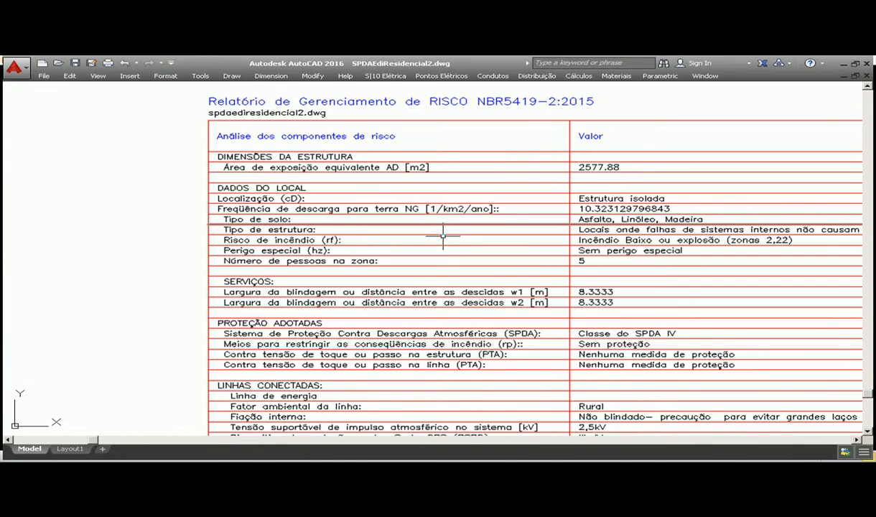
Step: Examine the NBR5419-2:2015 risk report from the structure data through the adopted protections and connected lines to the R1–R4 results and totals
middle_drag(443, 235, 353, 210)
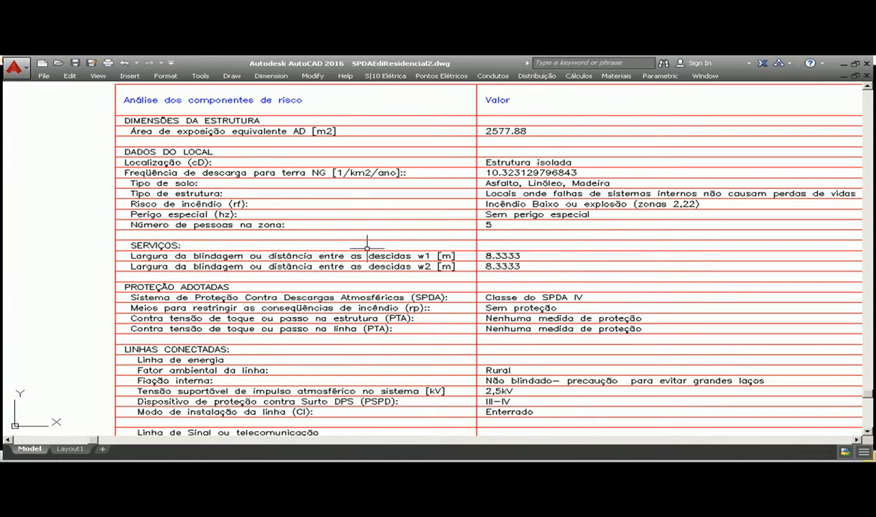
mouse_move(371, 262)
middle_down()
mouse_move(372, 126)
mouse_move(374, 145)
middle_up()
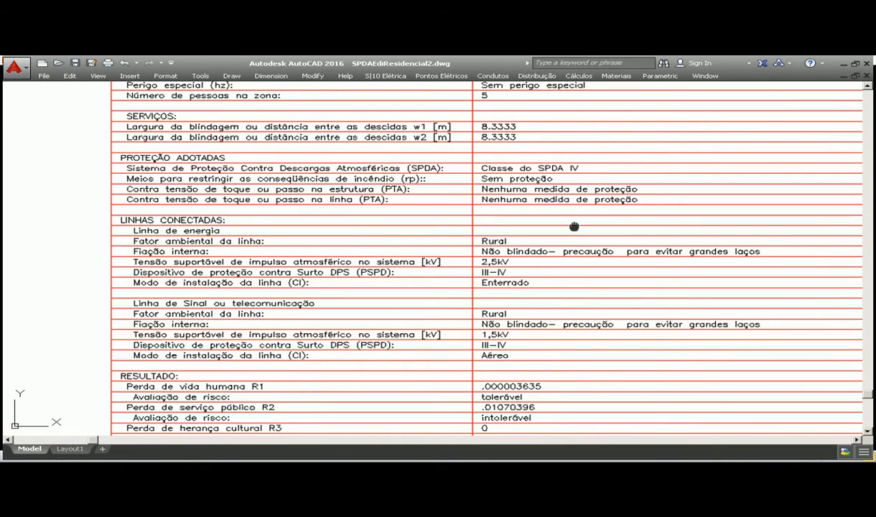
middle_drag(575, 229, 574, 190)
middle_drag(412, 235, 430, 135)
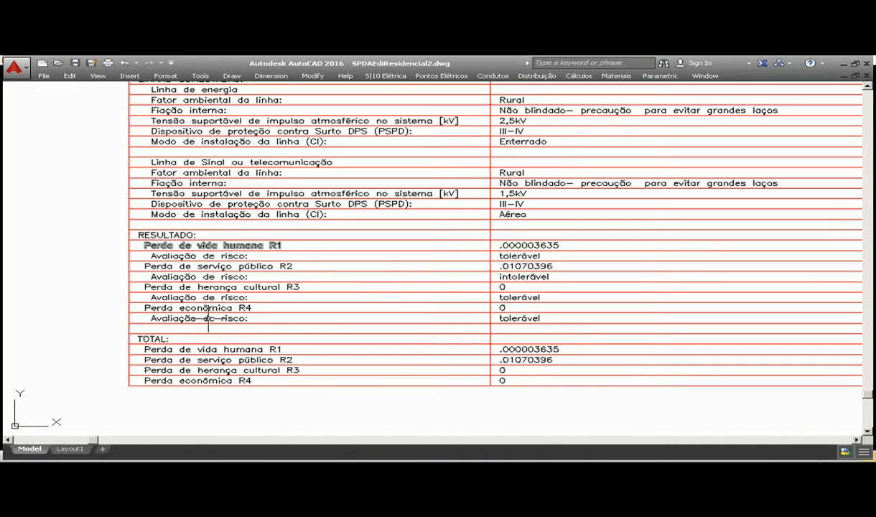
scroll(212, 333, up, 2)
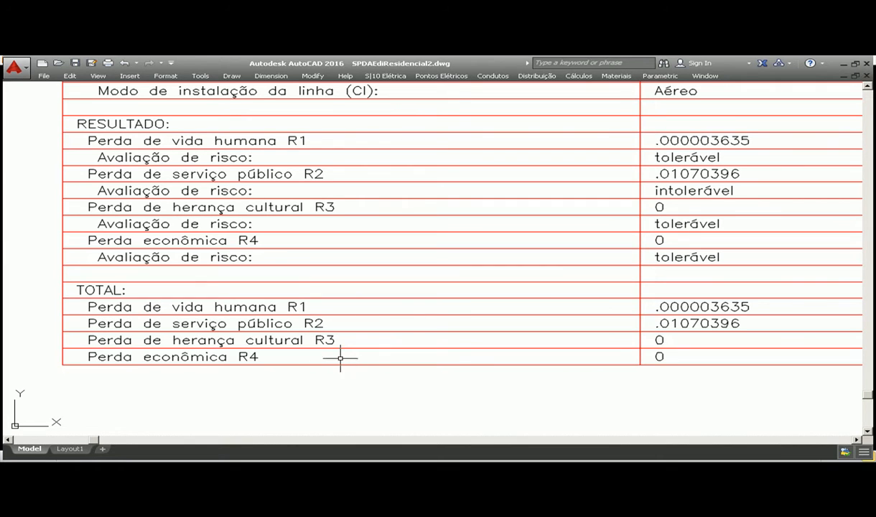
scroll(381, 341, down, 10)
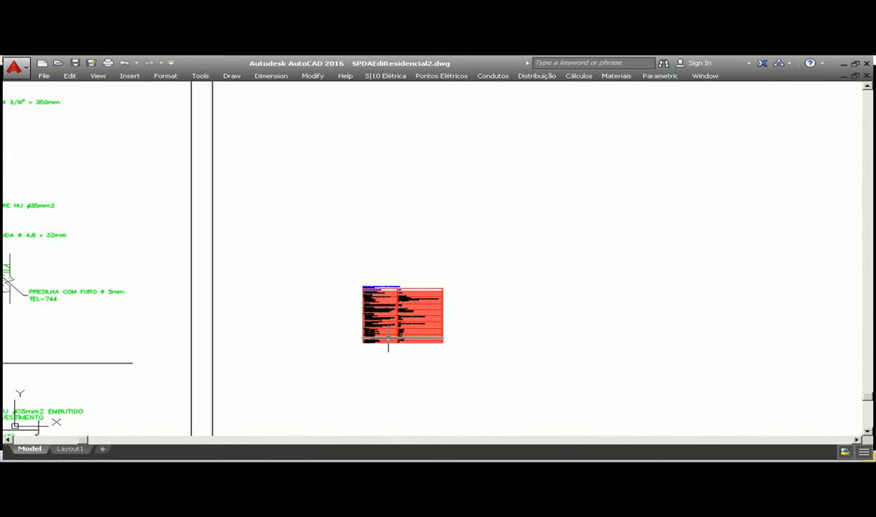
scroll(384, 326, down, 2)
middle_drag(384, 327, 567, 257)
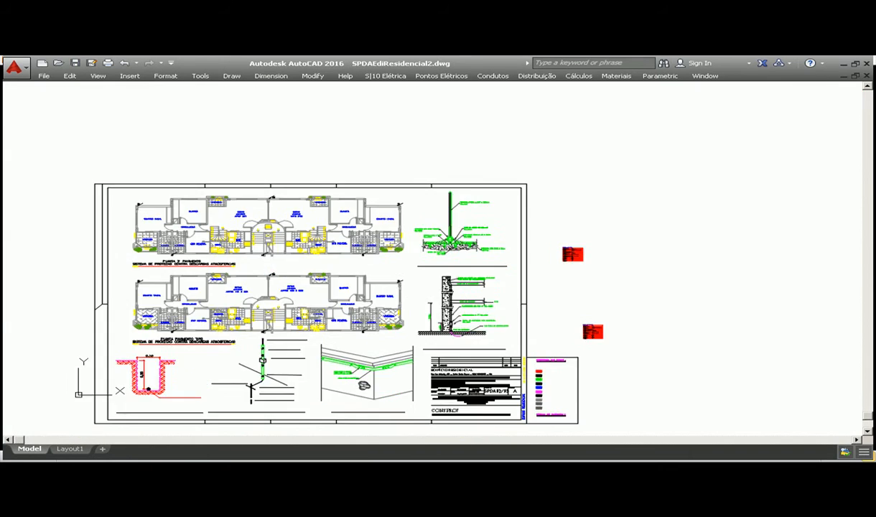
scroll(310, 308, up, 2)
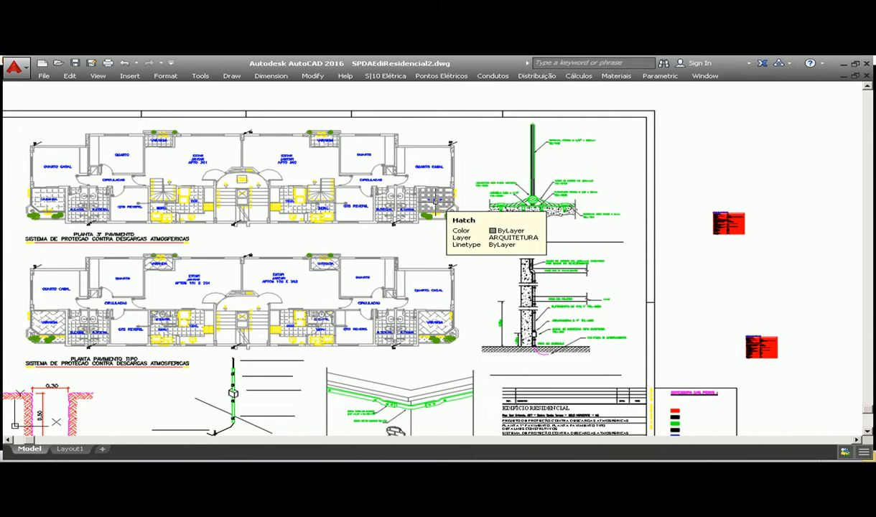
click(589, 77)
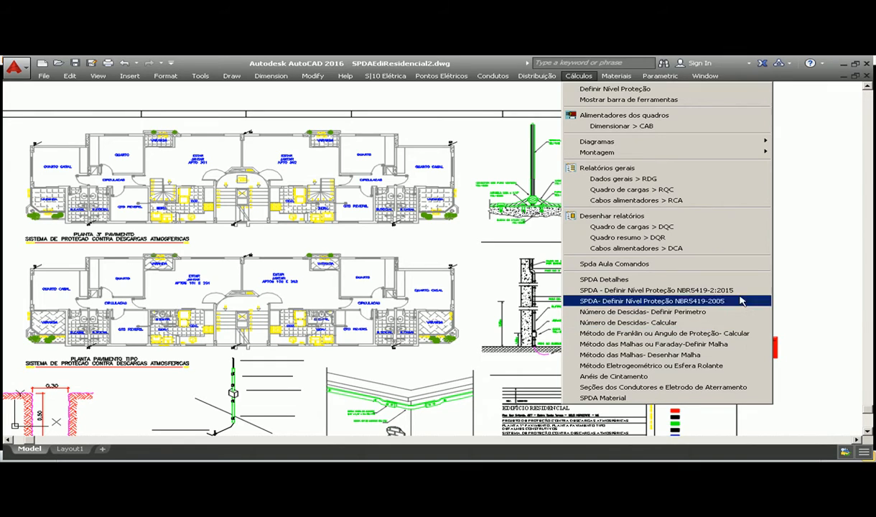
key(Escape)
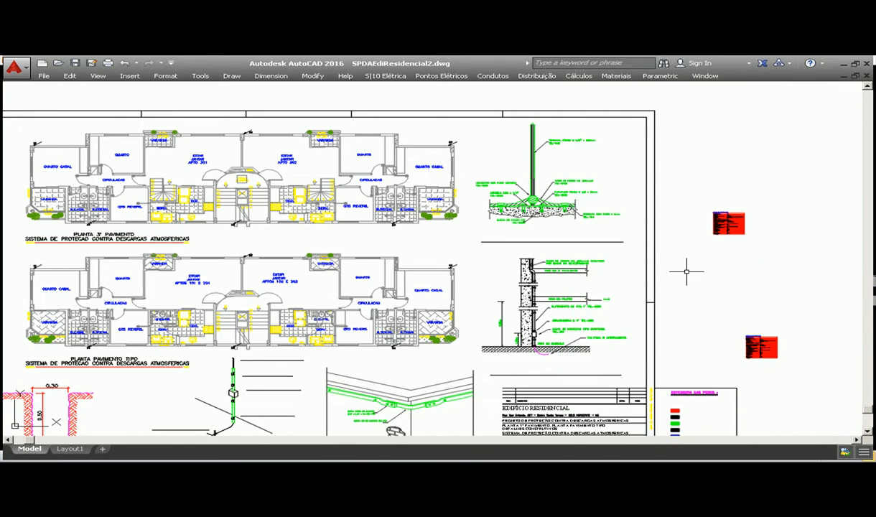
Step: Switch to the PowerPoint presentation, advance to the Método de Franklin ou Angulo de Proteção slide, and switch to tutorial_franklin.dwg in AutoCAD
key(alt+Tab)
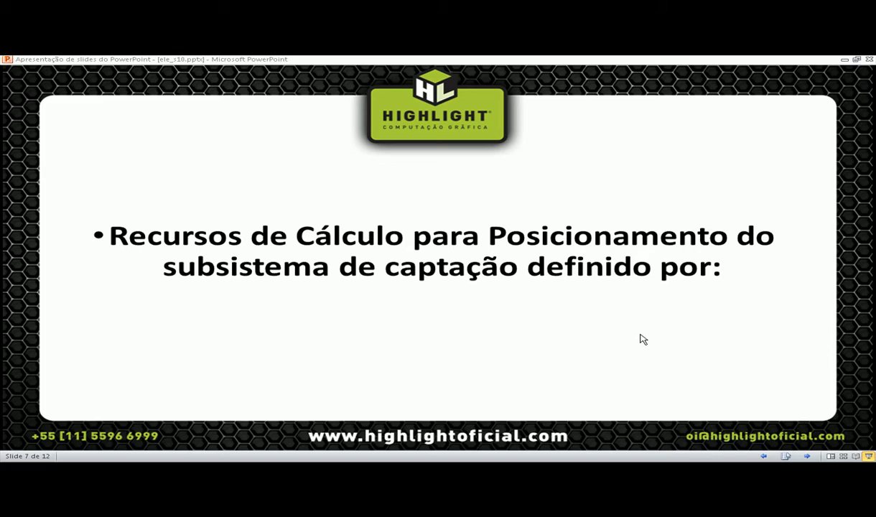
click(851, 370)
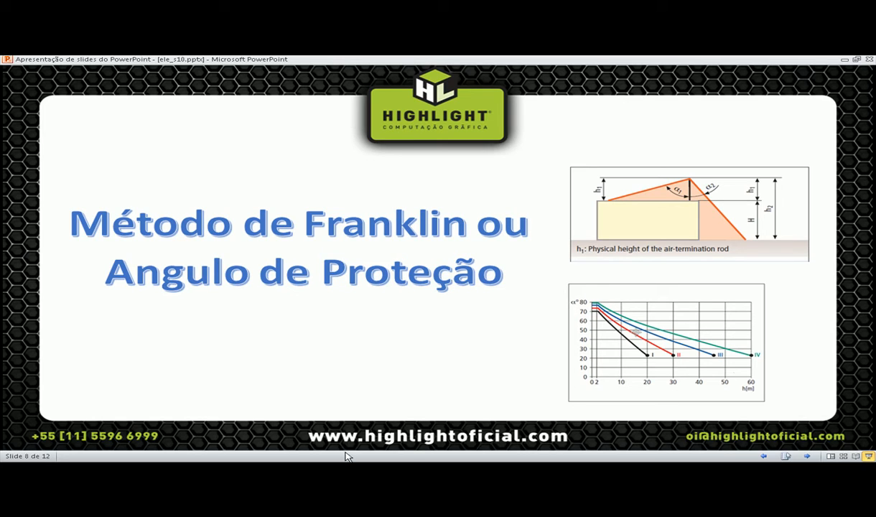
click(340, 471)
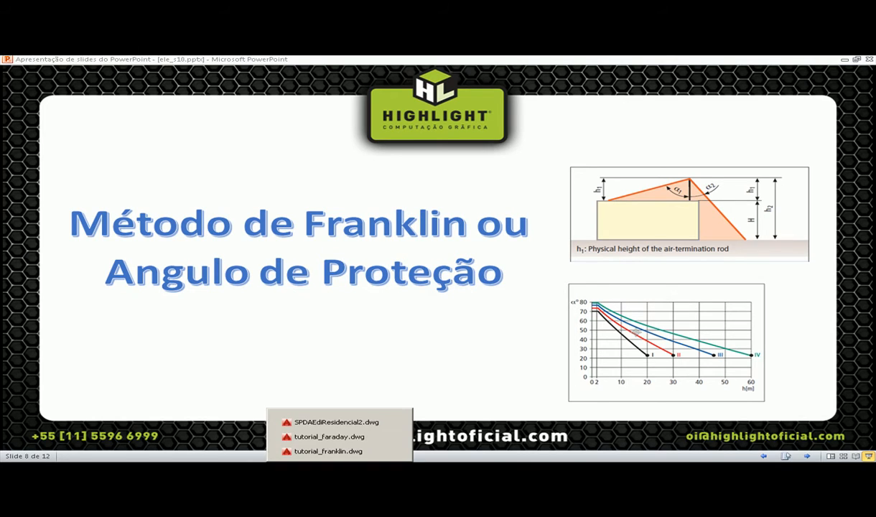
click(344, 451)
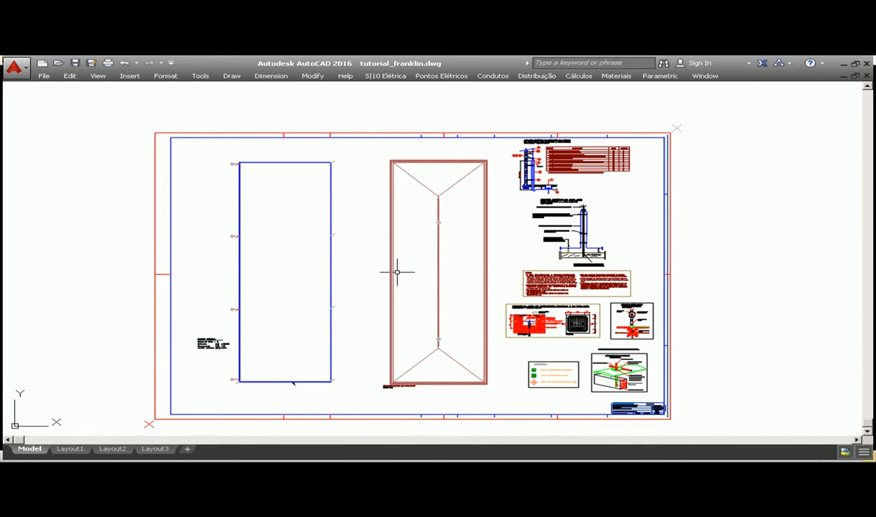
Step: Examine the Franklin tutorial sheets, including the roof plan, side elevation with air terminals, down-conductor perimeter and construction details
scroll(441, 276, down, 4)
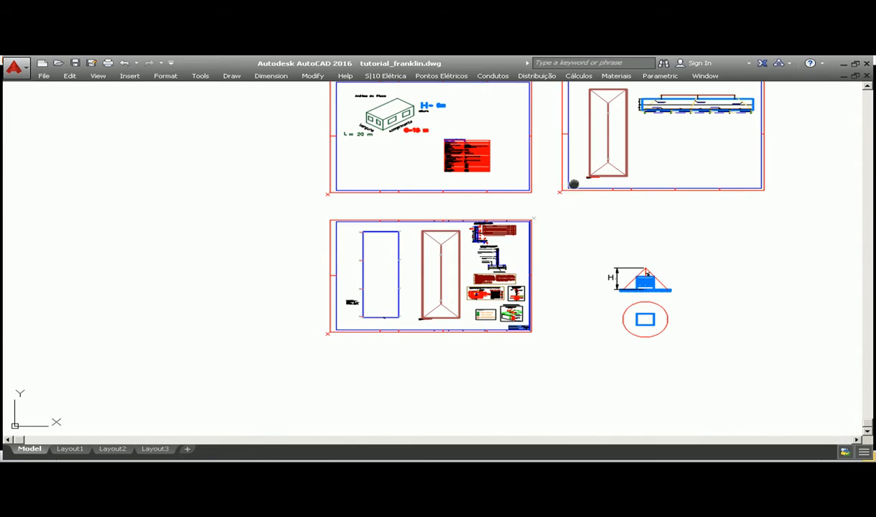
middle_drag(547, 176, 471, 260)
scroll(598, 186, up, 4)
scroll(598, 185, up, 6)
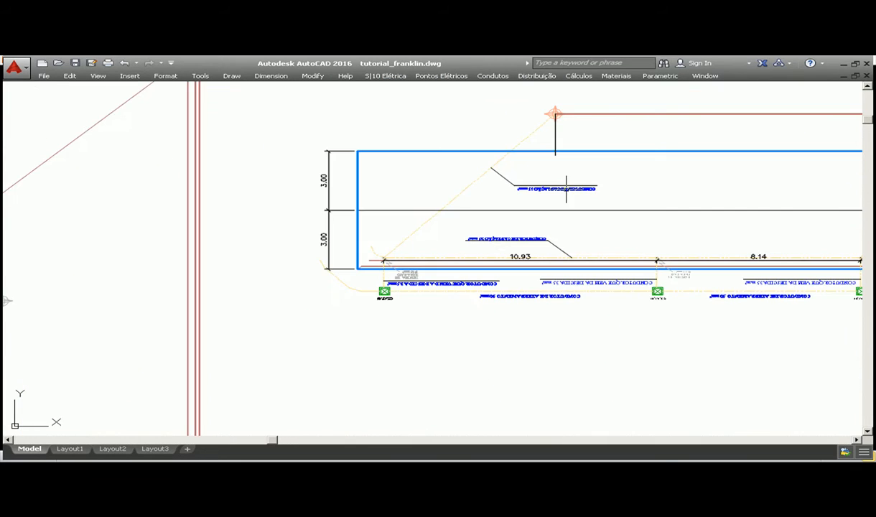
scroll(409, 203, down, 8)
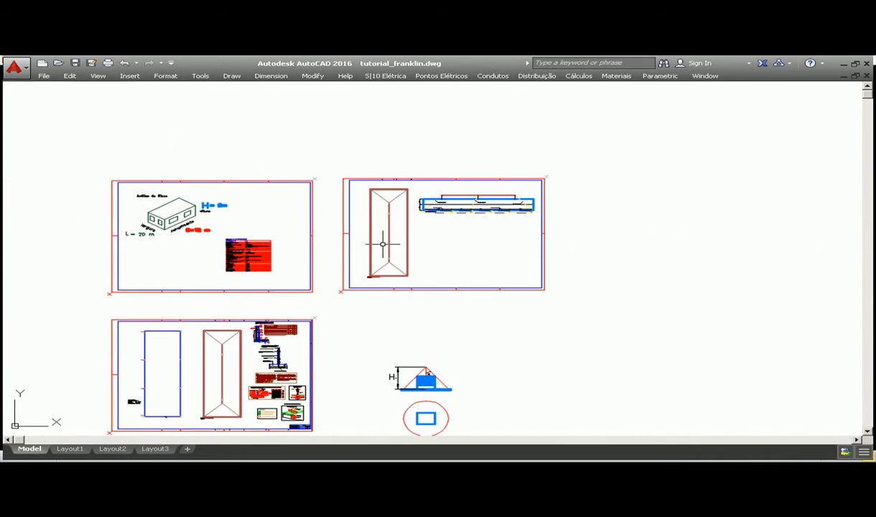
middle_drag(304, 253, 358, 248)
scroll(413, 183, up, 6)
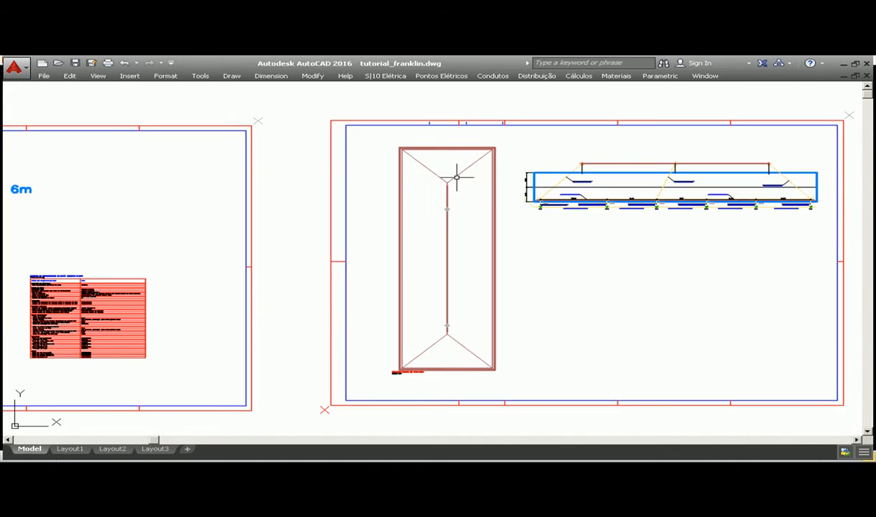
middle_drag(528, 212, 411, 216)
scroll(412, 216, up, 4)
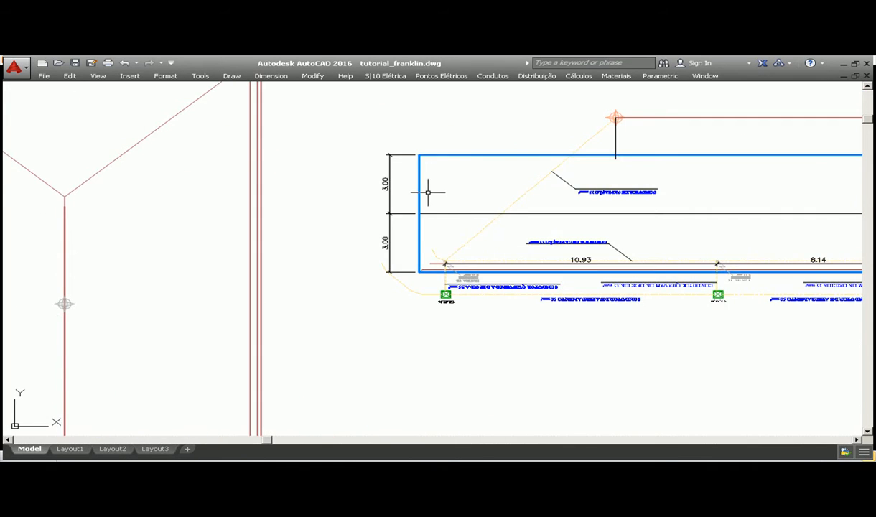
scroll(427, 190, down, 10)
scroll(464, 263, up, 2)
middle_drag(426, 293, 528, 243)
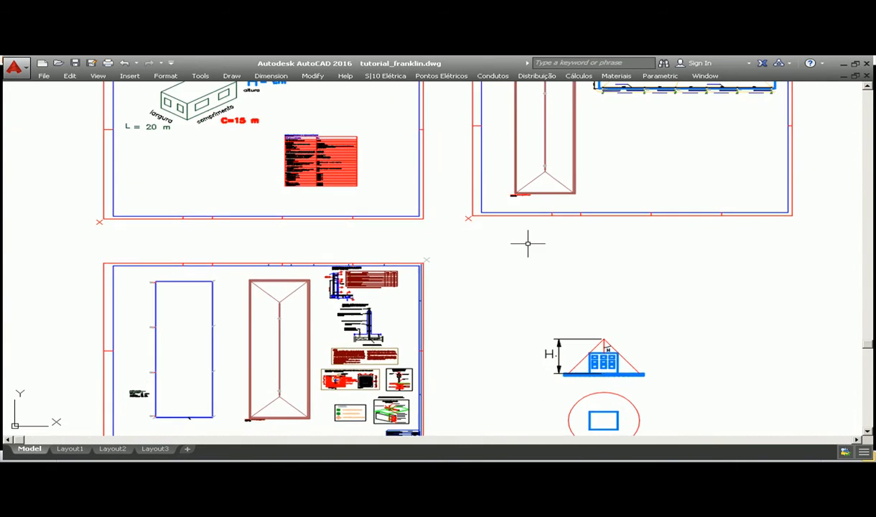
scroll(273, 363, up, 2)
middle_drag(274, 363, 391, 293)
middle_drag(270, 319, 309, 323)
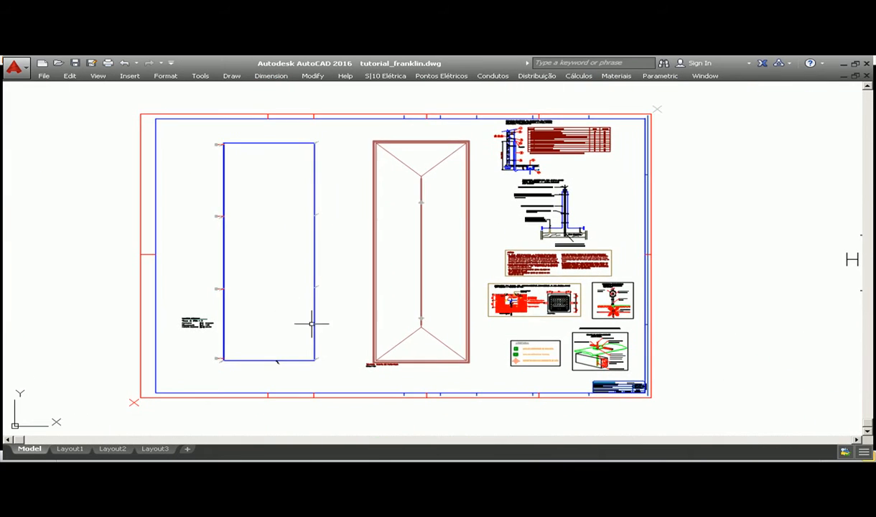
Step: Calculate the Franklin method protection radius for a 6 m height and draw its protection circle around the lower air terminal on the roof ridge
scroll(364, 298, up, 2)
click(579, 75)
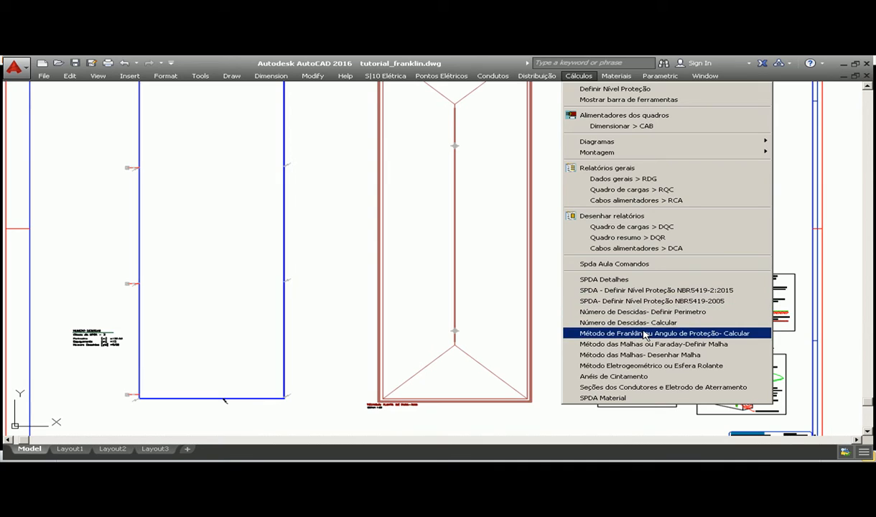
click(615, 333)
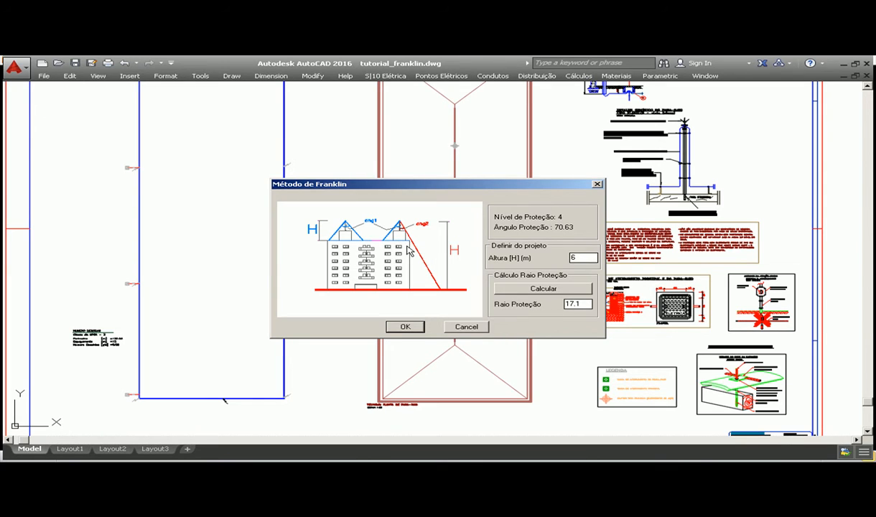
click(554, 291)
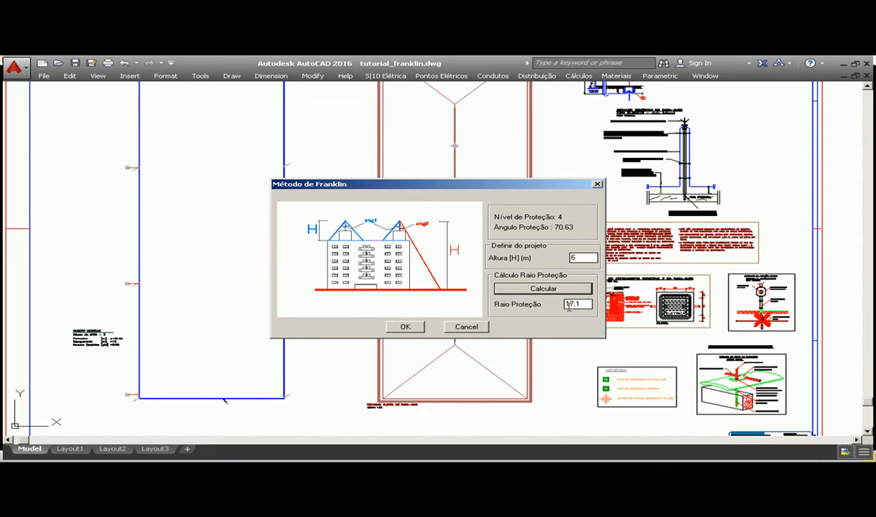
click(406, 327)
scroll(451, 359, up, 6)
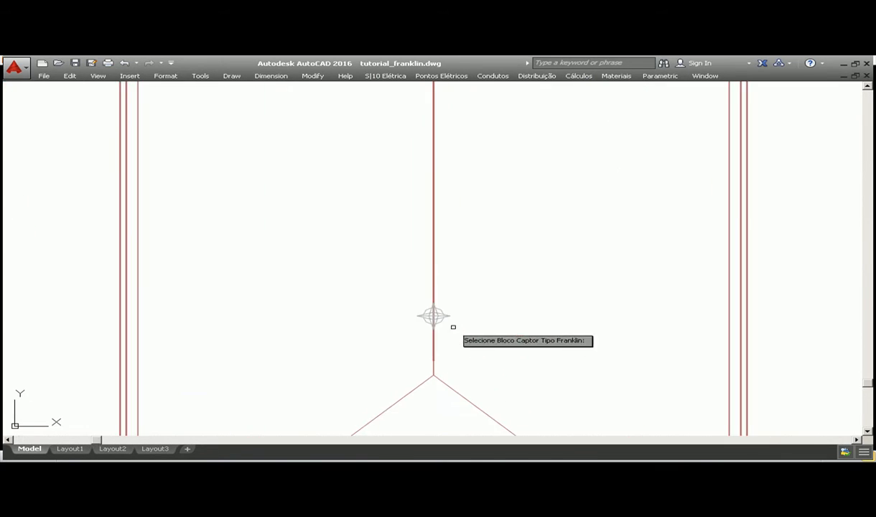
scroll(451, 307, down, 10)
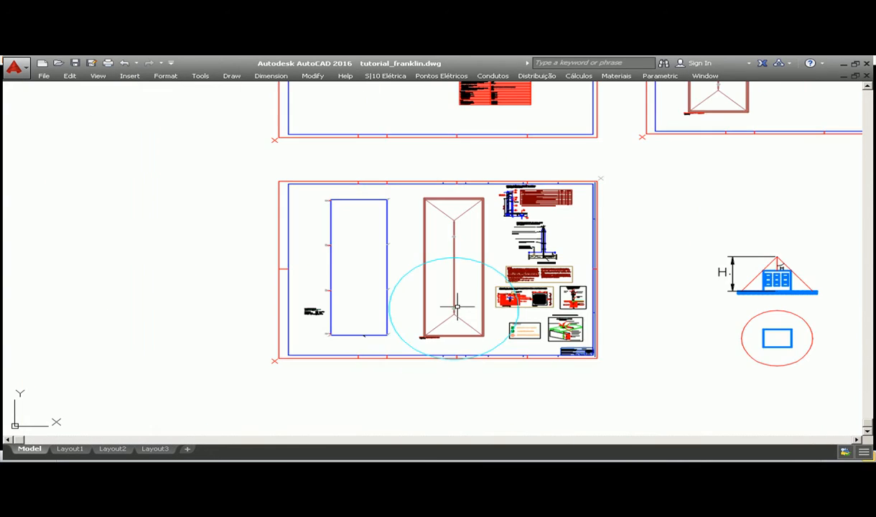
Step: Run the Franklin method again with the 6 m height and draw the protection circle around the upper air terminal on the roof ridge
scroll(456, 254, up, 4)
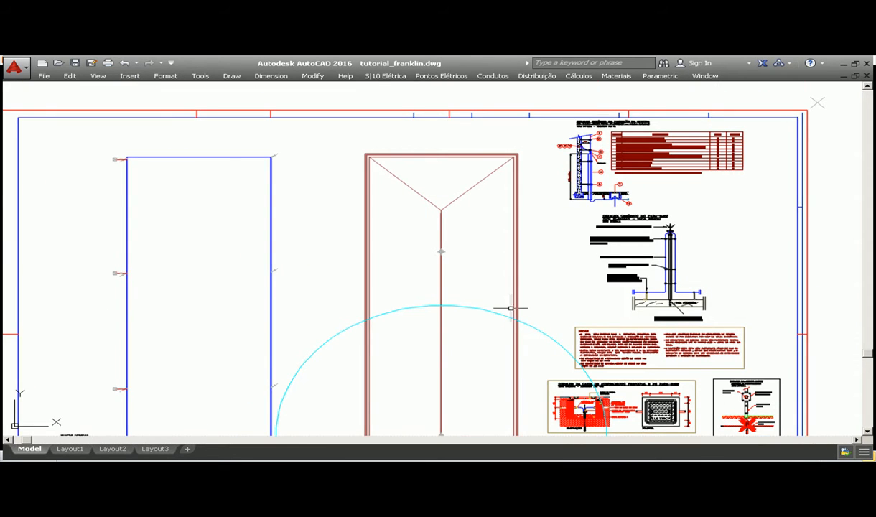
click(612, 79)
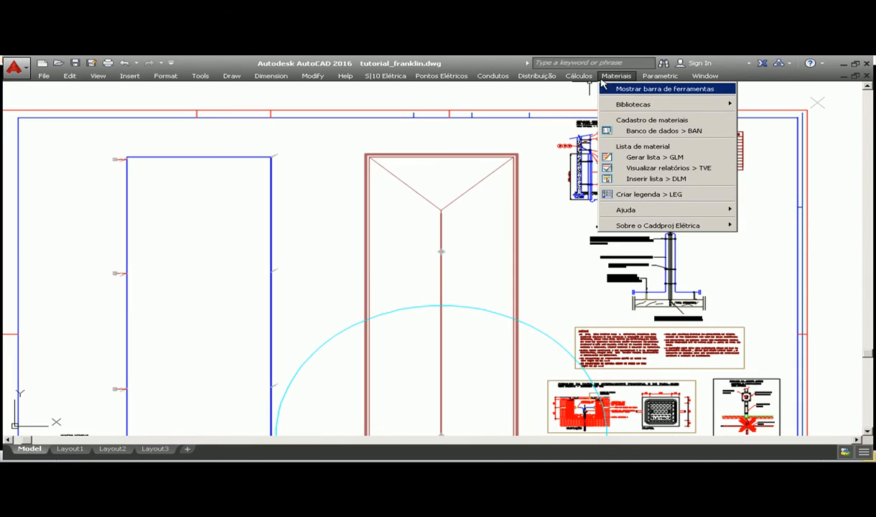
mouse_move(578, 76)
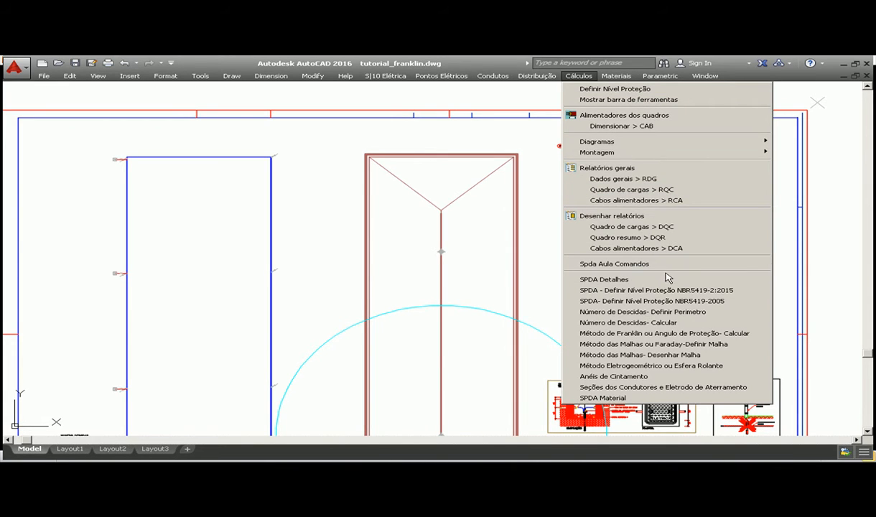
click(632, 334)
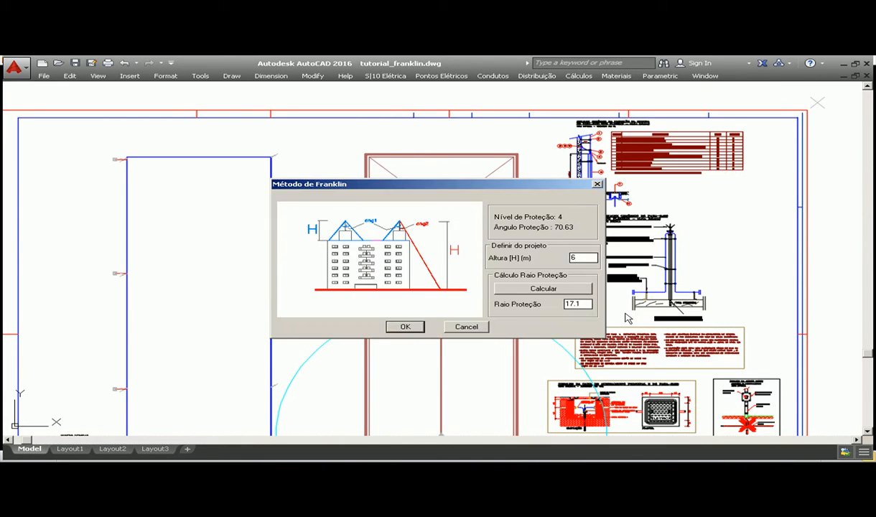
click(423, 327)
scroll(449, 287, up, 5)
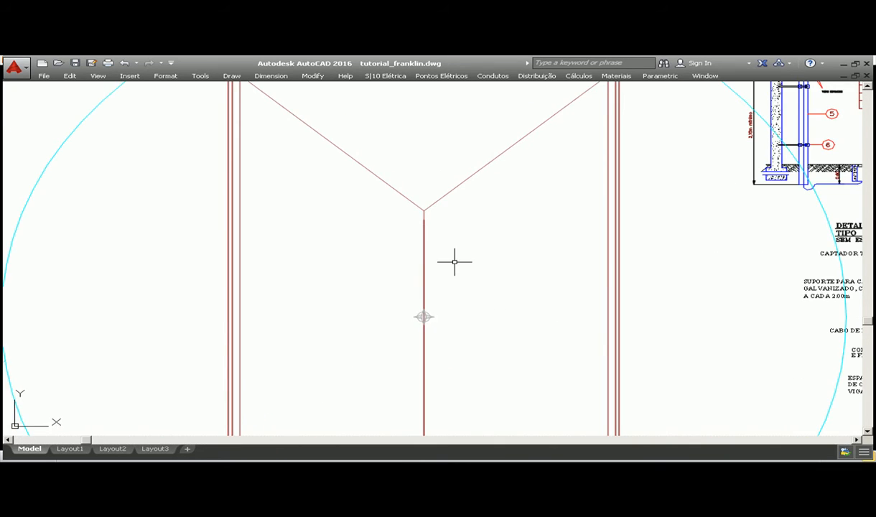
scroll(455, 262, down, 8)
scroll(465, 243, up, 2)
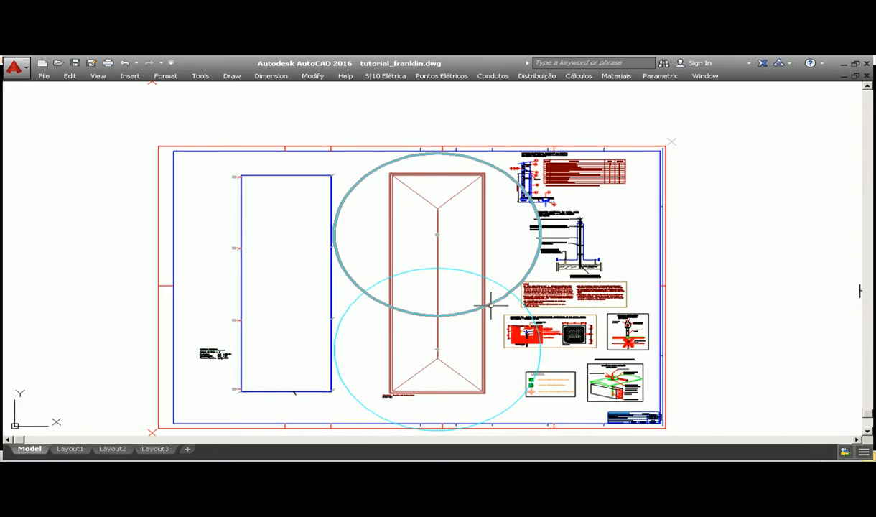
middle_drag(439, 293, 414, 294)
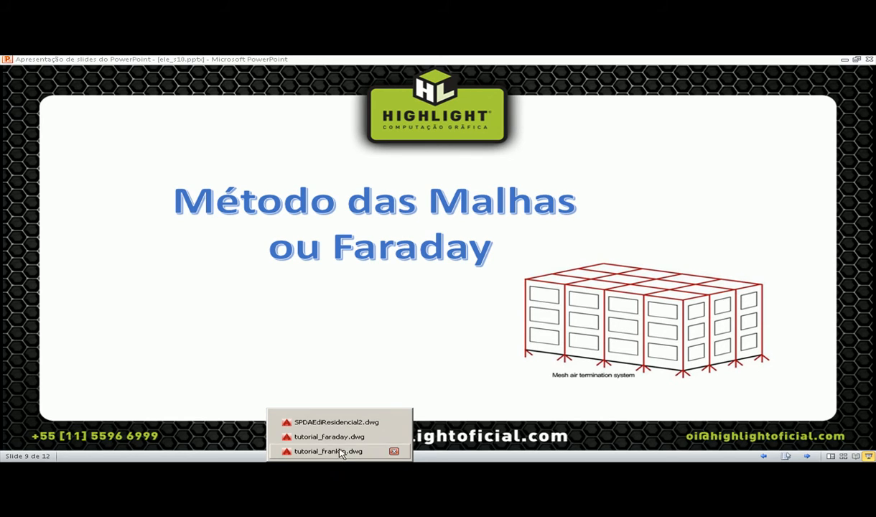
Step: Switch to tutorial_faraday.dwg and examine the building's isometric view and the neighbouring sheet with the Faraday mesh plan
click(316, 432)
scroll(381, 283, down, 5)
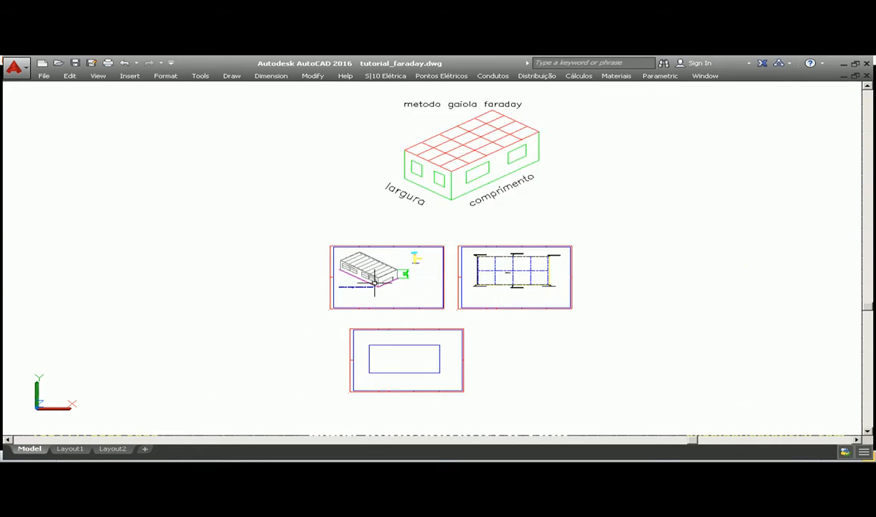
scroll(363, 252, up, 6)
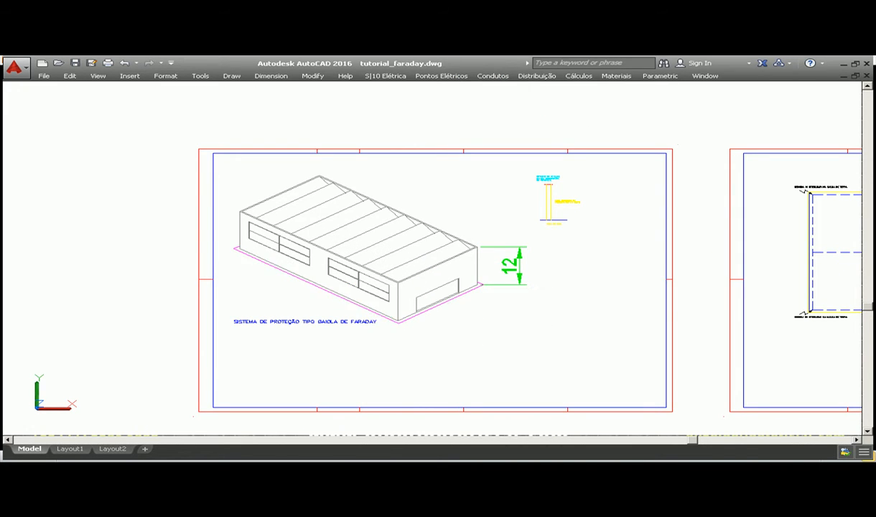
middle_drag(447, 312, 326, 292)
scroll(252, 290, down, 4)
scroll(422, 273, up, 3)
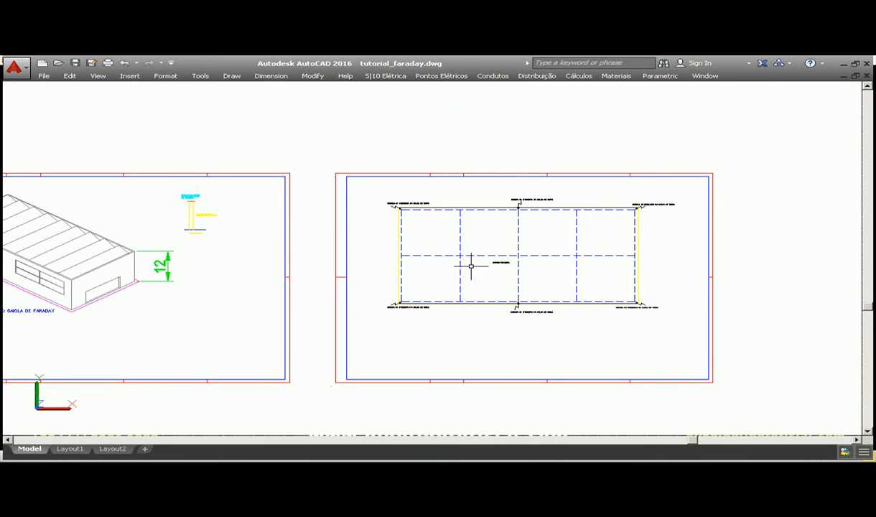
Step: Define the Faraday mesh size for the rectangular roof perimeter in the lower sheet and place the calculation note just outside its right side
scroll(493, 286, down, 5)
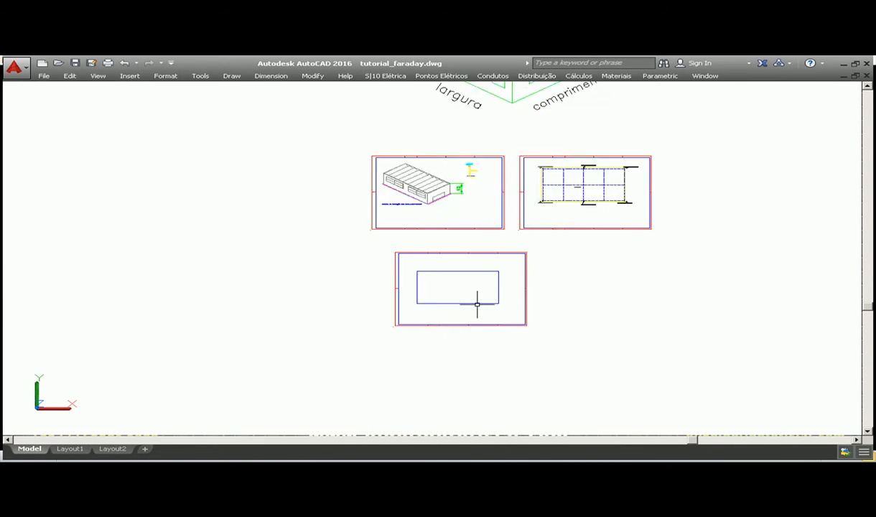
scroll(518, 248, up, 5)
middle_drag(463, 328, 452, 314)
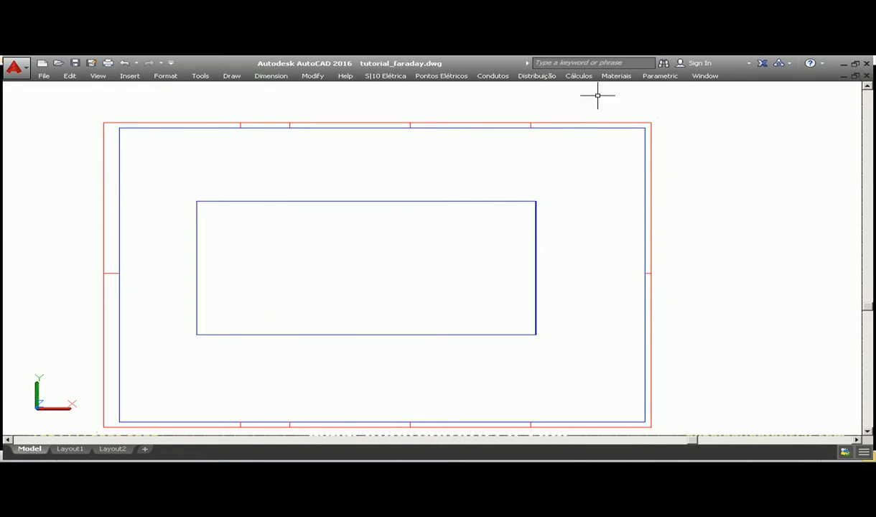
click(617, 76)
mouse_move(578, 75)
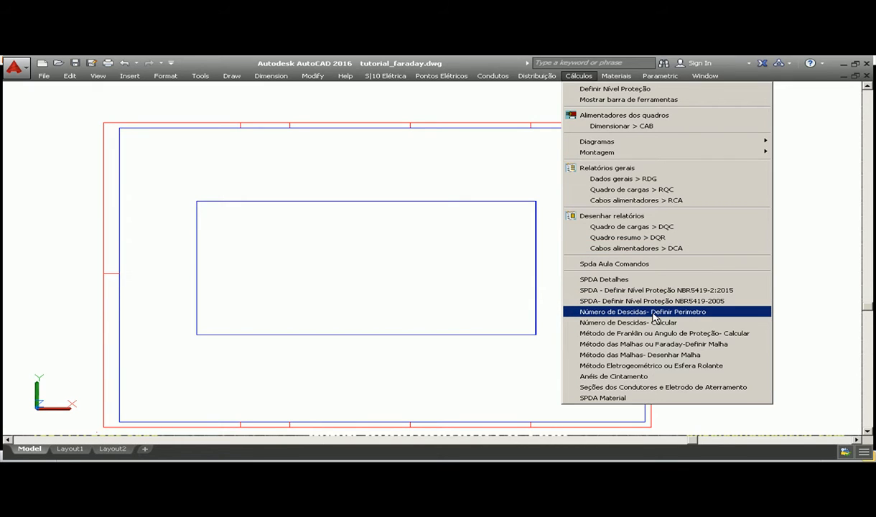
click(678, 345)
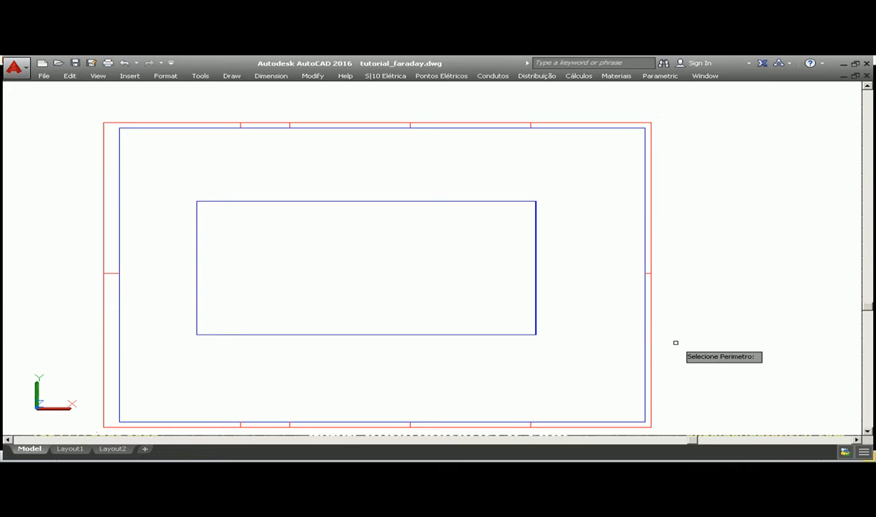
click(537, 274)
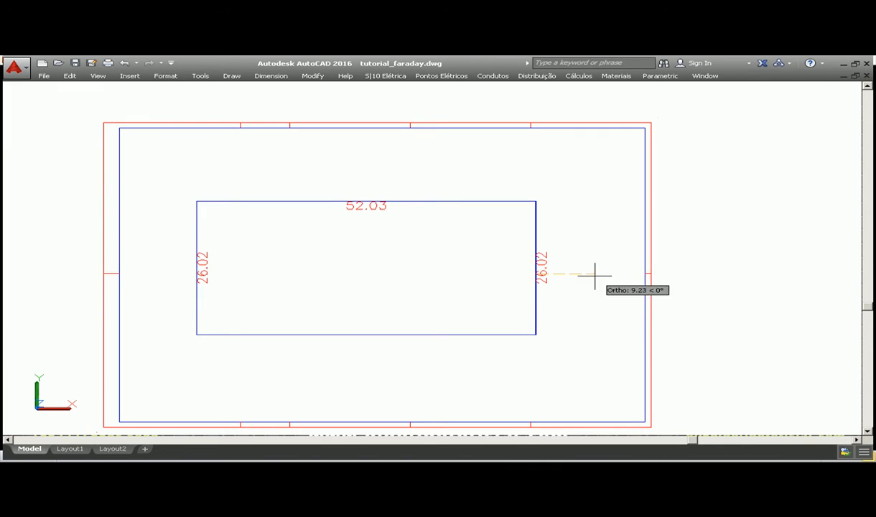
click(574, 272)
Step: Calculate the Faraday mesh cables for a 26 m width and 52 m length, accepting 2 width cables and 4 length cables
scroll(391, 231, up, 2)
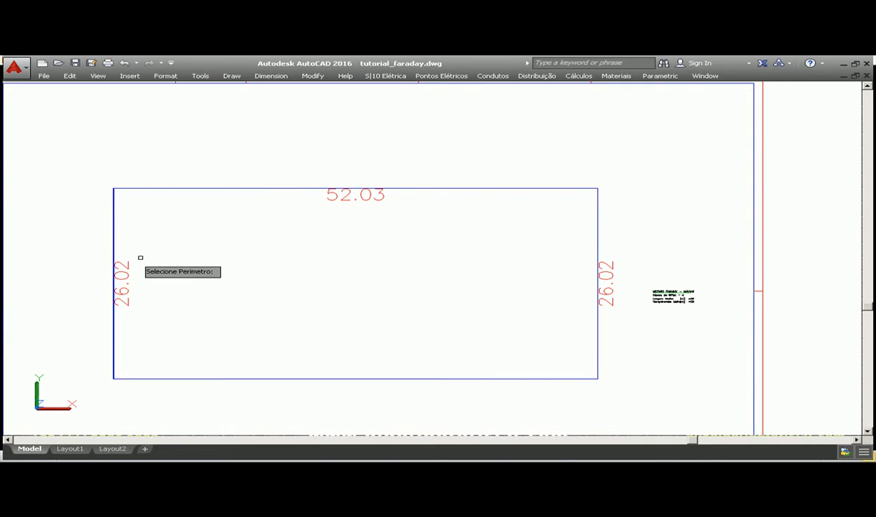
scroll(708, 294, up, 5)
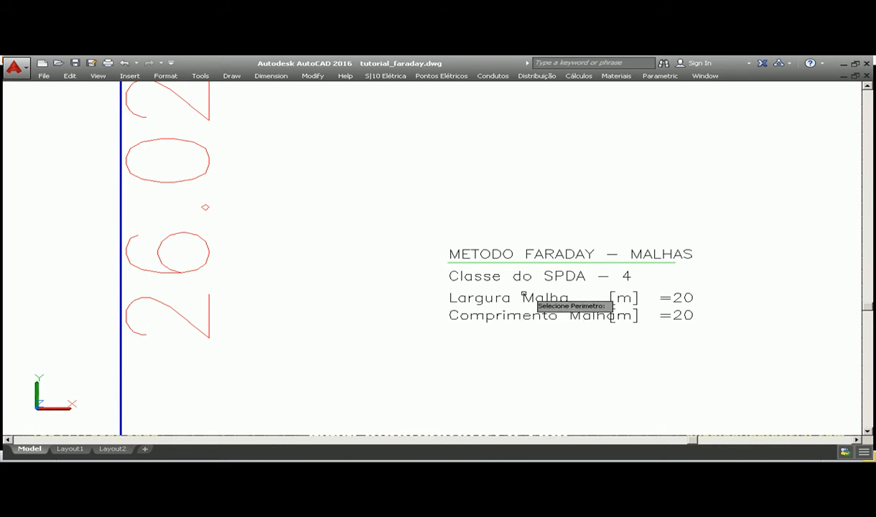
scroll(624, 291, down, 10)
scroll(575, 284, up, 2)
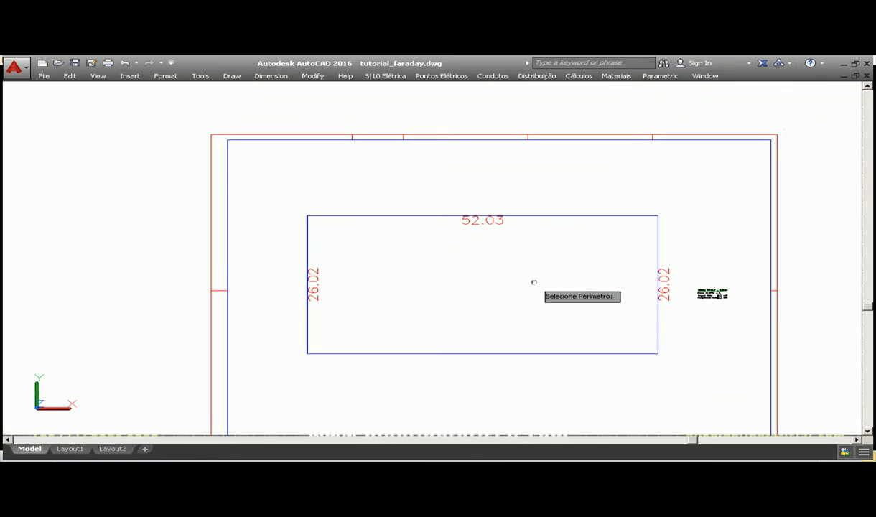
click(626, 77)
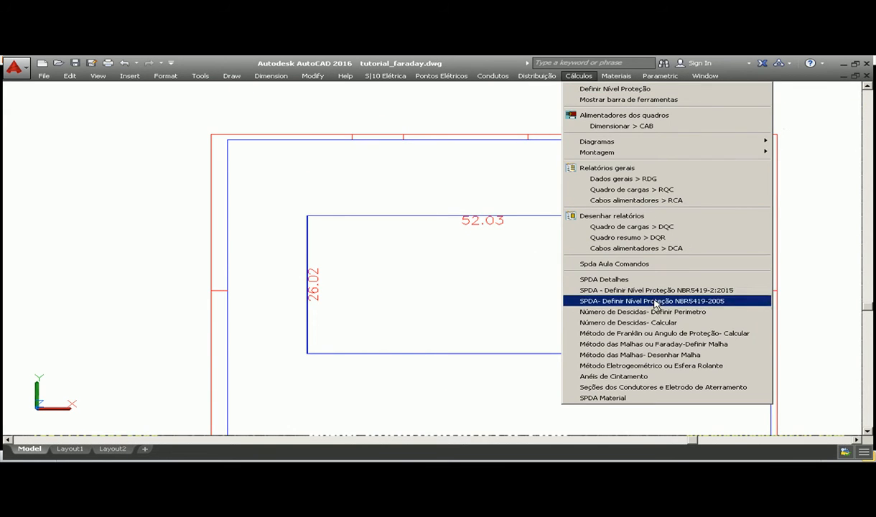
click(663, 357)
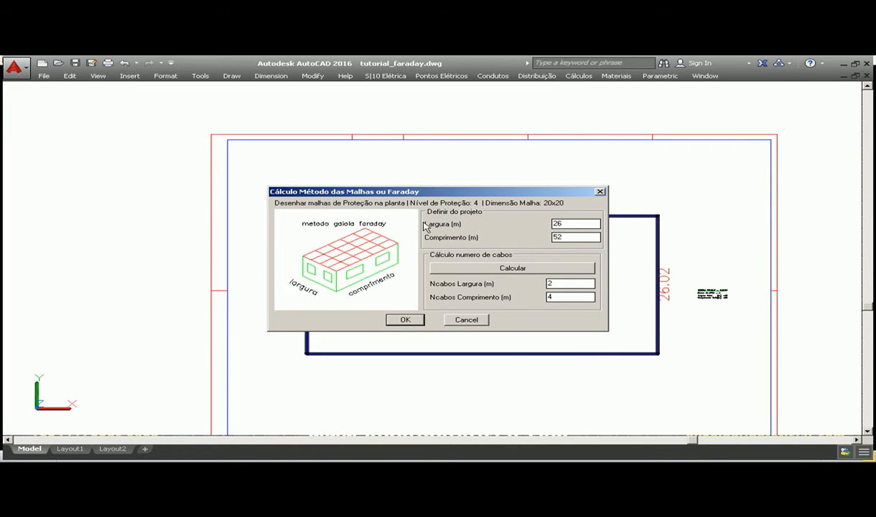
click(518, 267)
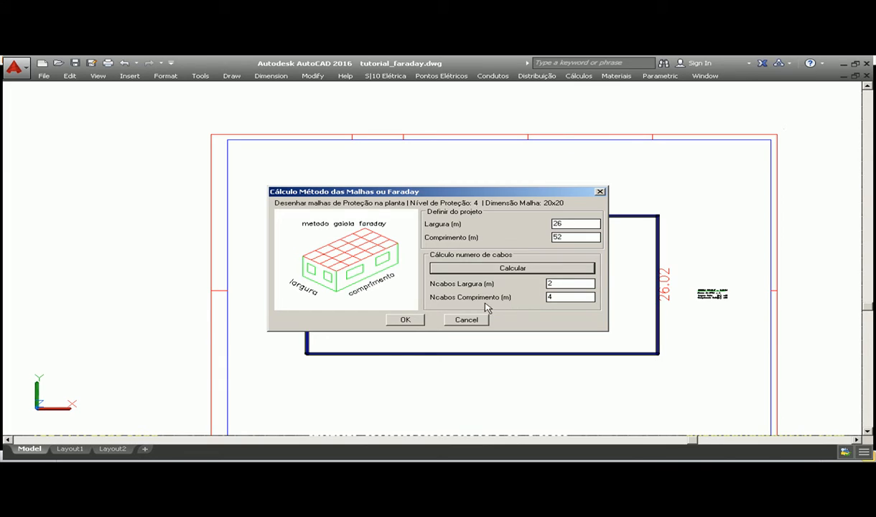
click(414, 324)
Step: Draw the mesh with 2 cables in width and 4 in length from the roof rectangle's lower-left corner to its upper-right corner
key(F2)
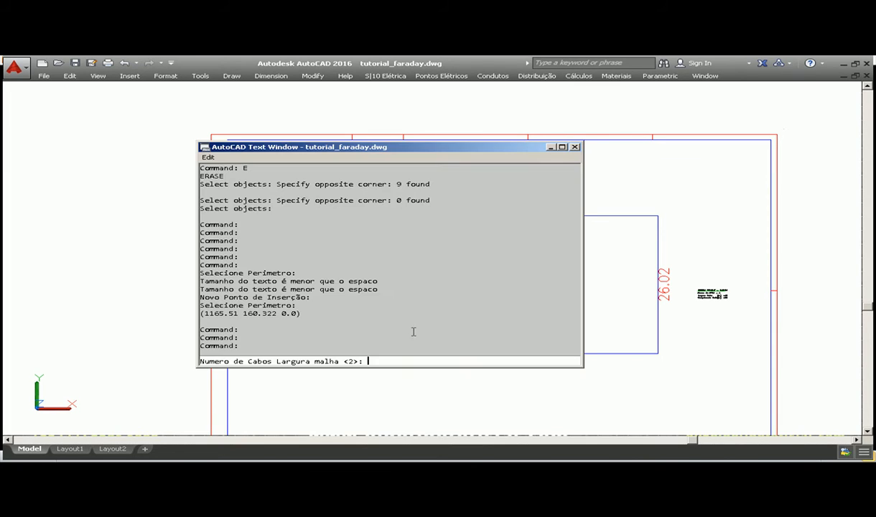
key(Return)
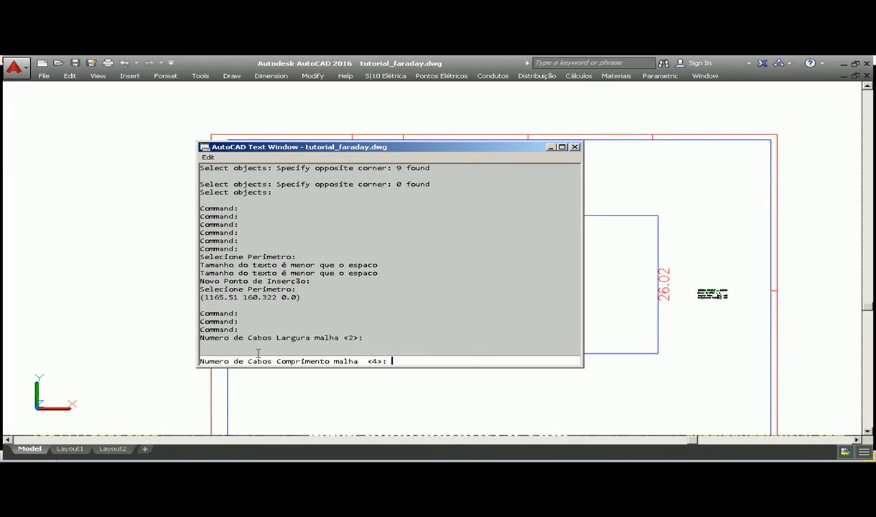
key(Return)
key(F2)
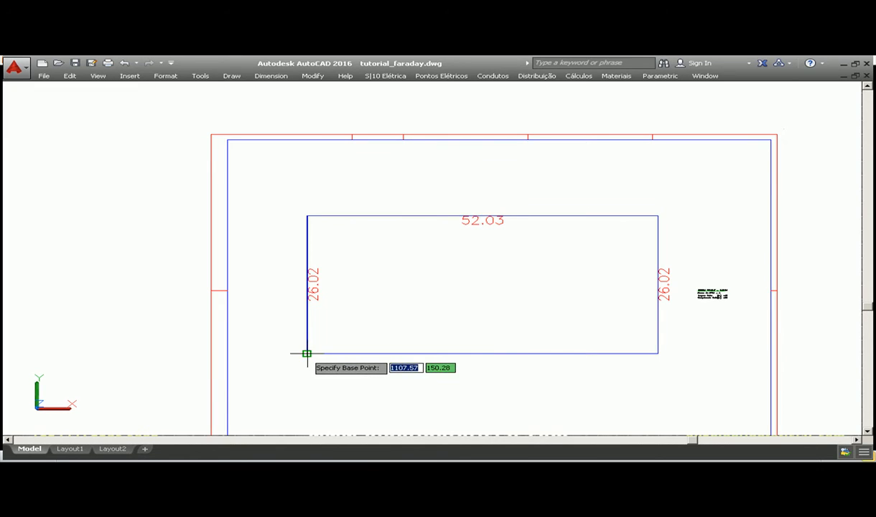
click(307, 354)
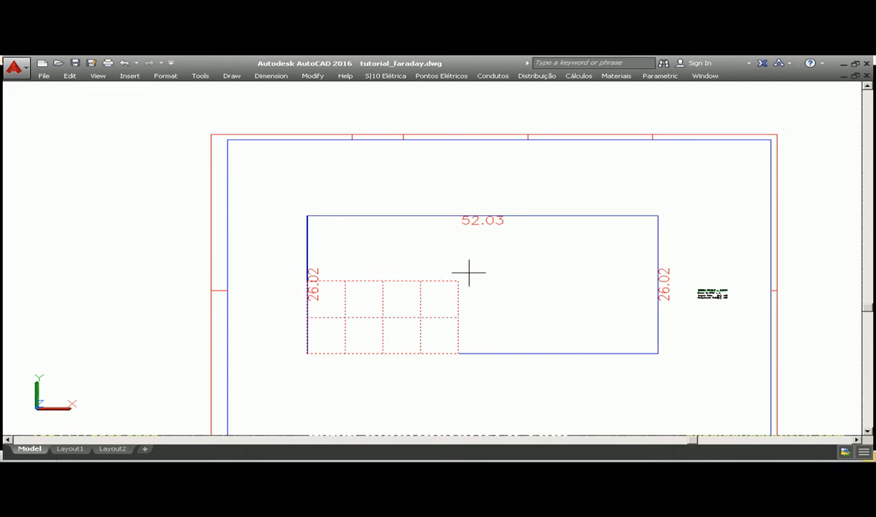
click(657, 215)
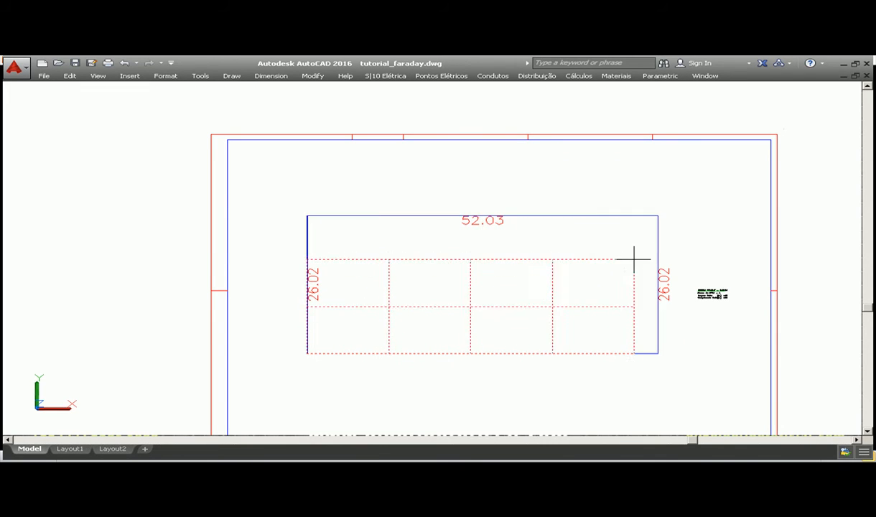
click(658, 216)
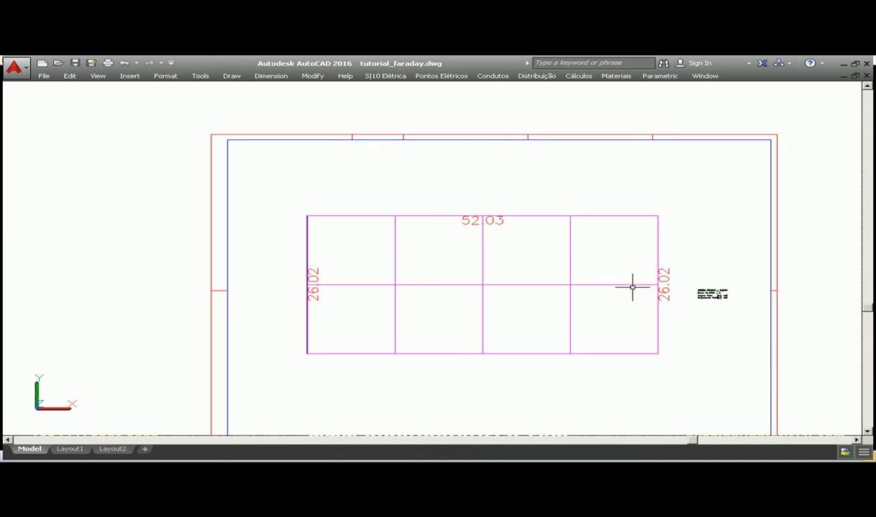
Step: Examine the drawn roof mesh and compare it with the reference Faraday mesh plan and the building's isometric sheet above
scroll(412, 317, down, 5)
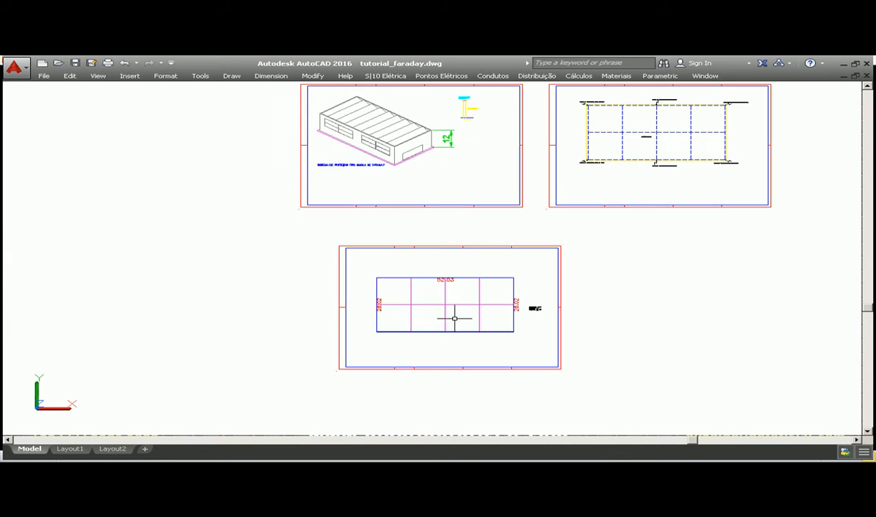
scroll(495, 298, up, 4)
middle_drag(509, 340, 495, 325)
key(Escape)
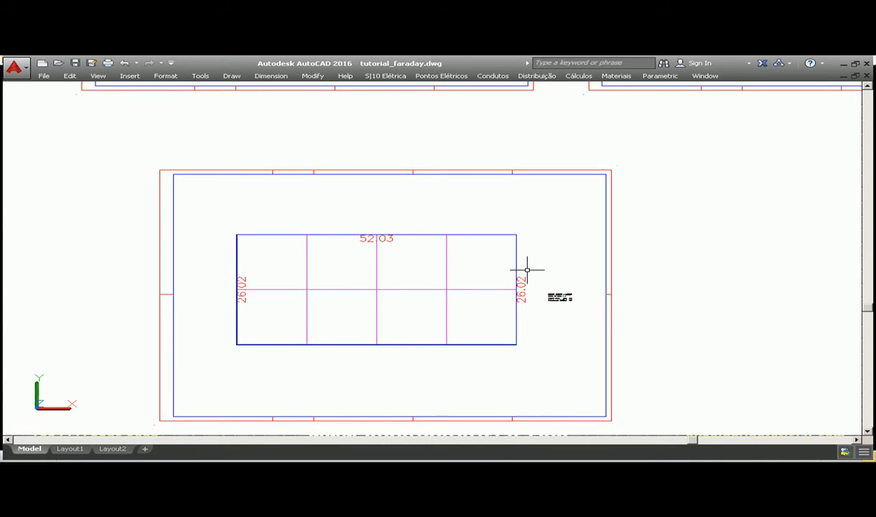
scroll(534, 258, down, 6)
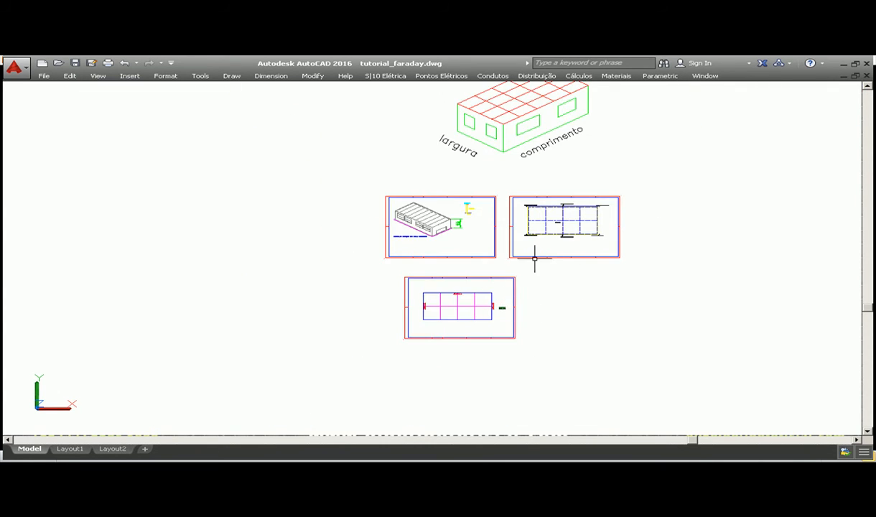
scroll(534, 259, up, 4)
scroll(478, 274, down, 5)
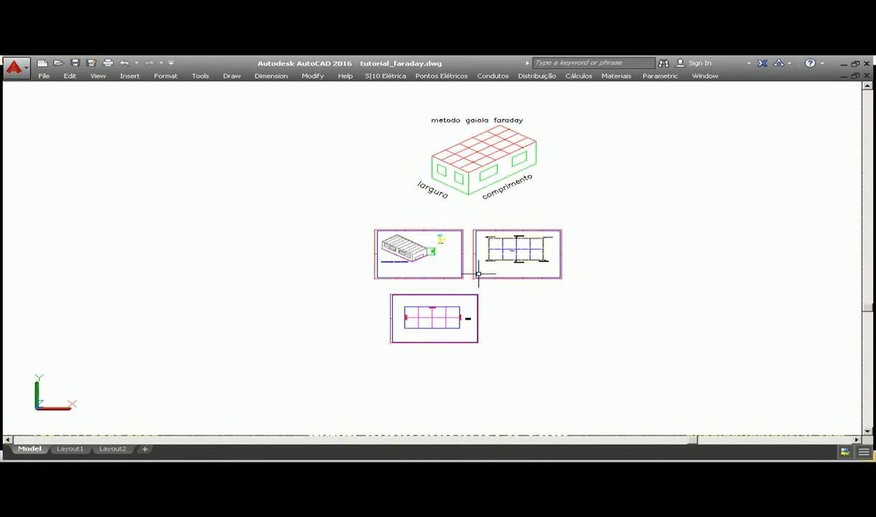
scroll(478, 273, up, 4)
scroll(493, 336, up, 2)
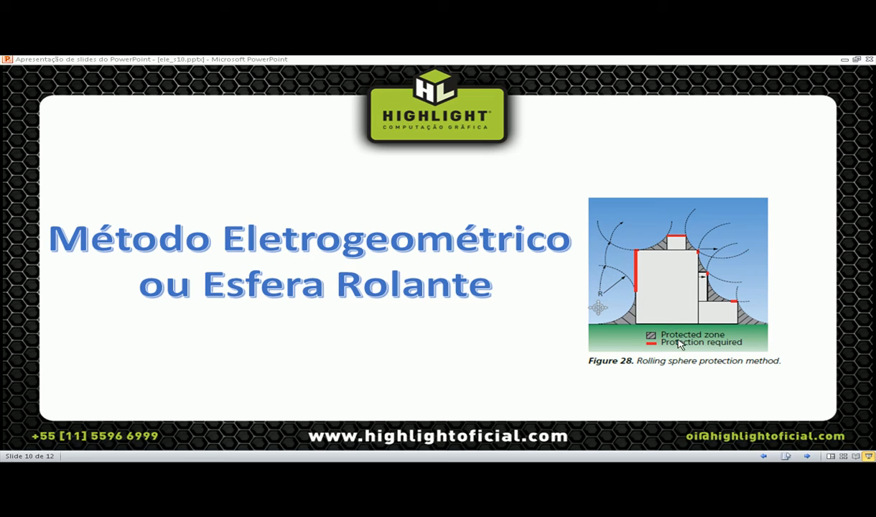
Step: Show the presentation slide on the rolling sphere method with its Figure 15 application diagram
click(736, 380)
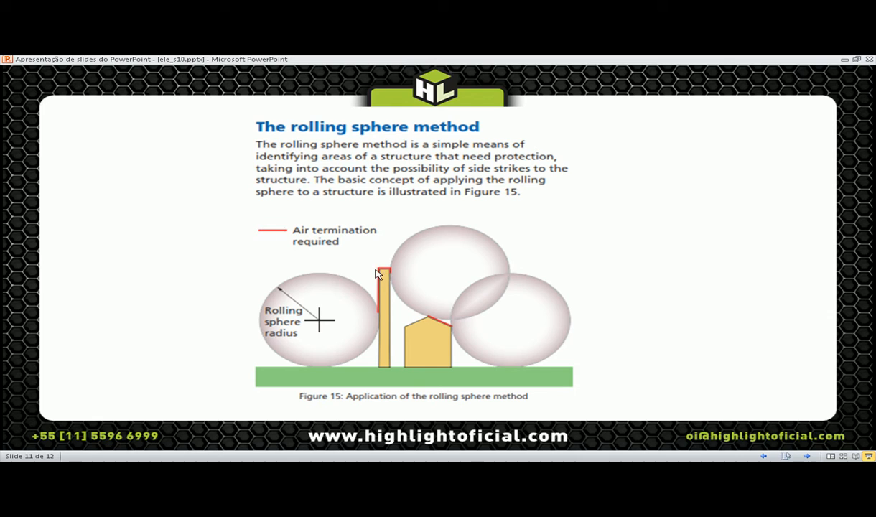
click(494, 304)
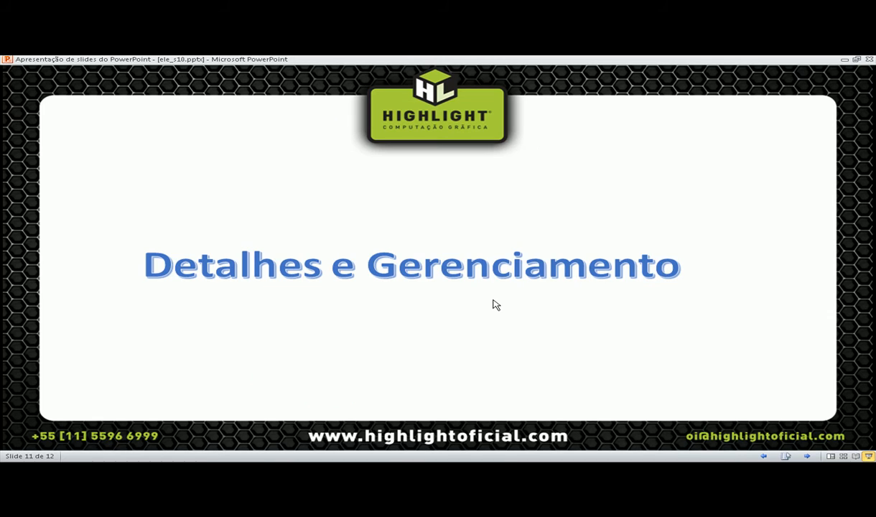
scroll(493, 300, up, 1)
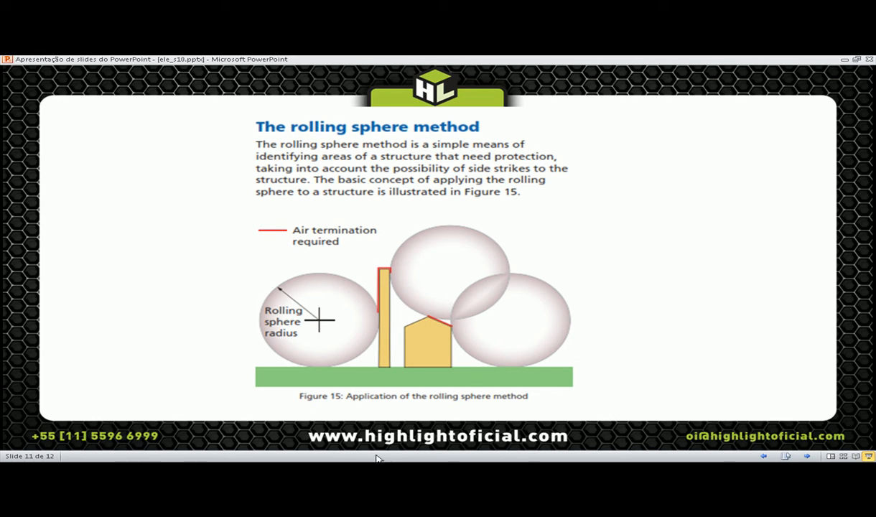
Step: Switch to PROJ_ABRC01_AT_02_REV01.dwg in AutoCAD and examine the antenna tower's rolling sphere protection zone and its notes
click(340, 470)
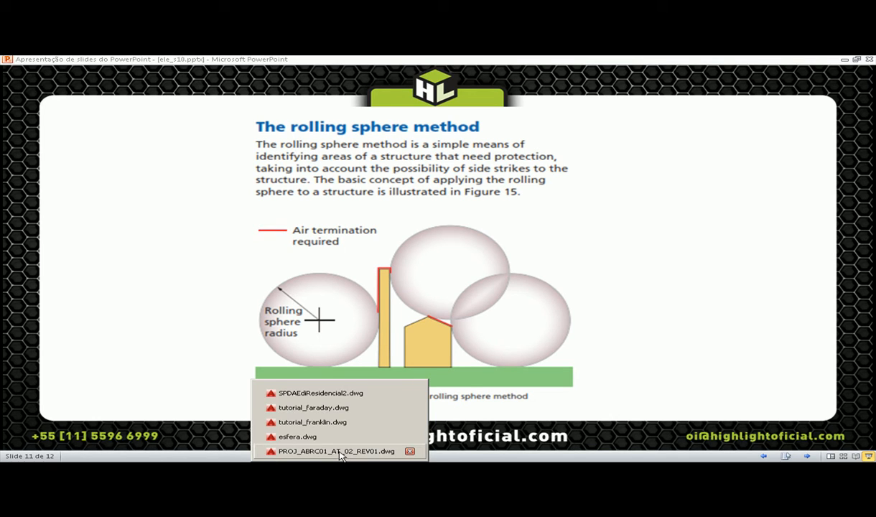
click(337, 451)
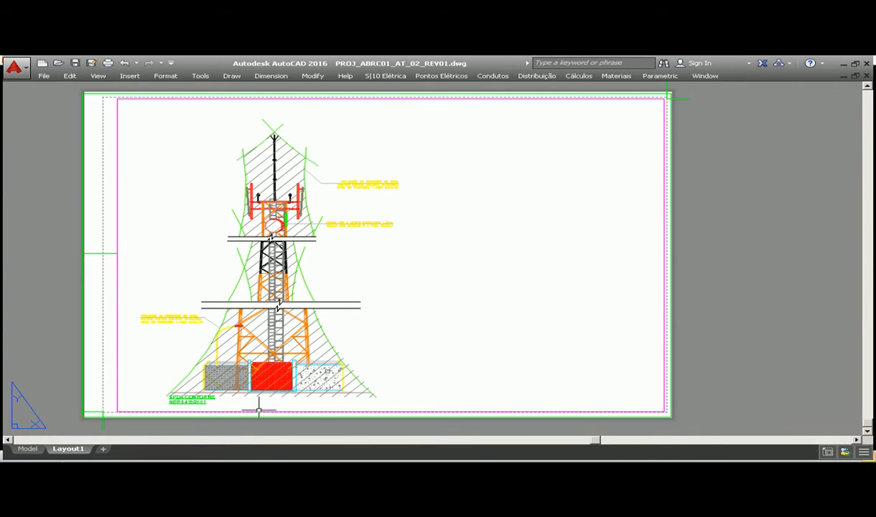
scroll(287, 164, up, 4)
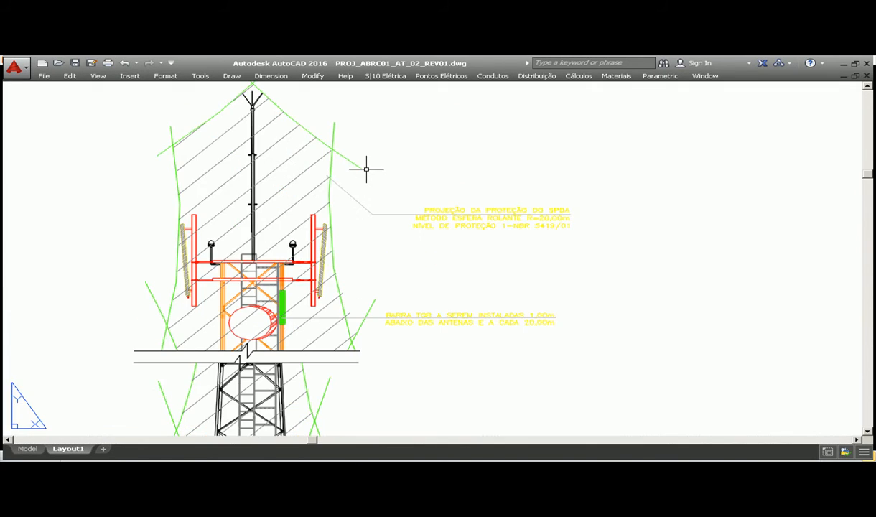
scroll(365, 169, down, 3)
scroll(371, 186, up, 2)
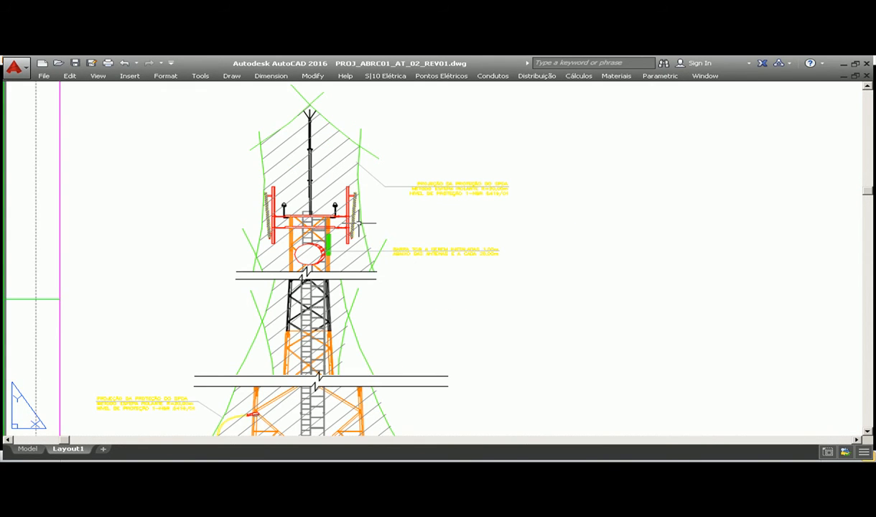
scroll(349, 245, down, 5)
scroll(346, 244, up, 5)
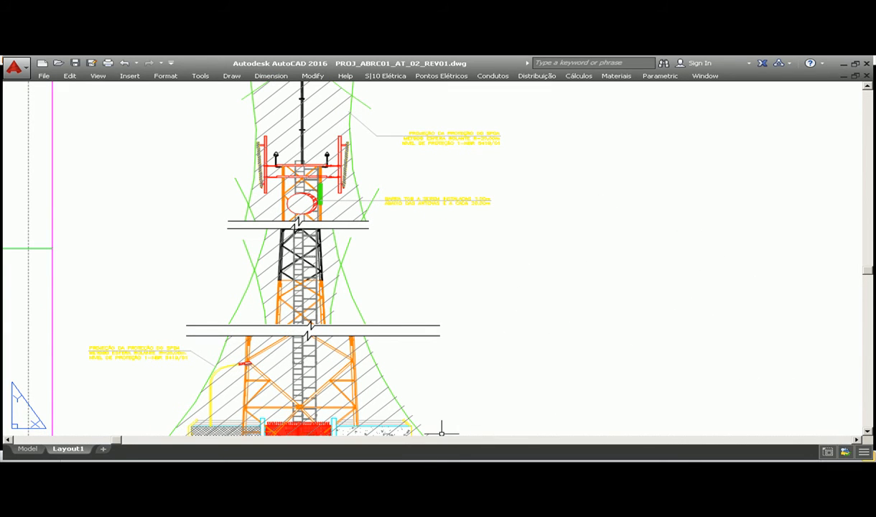
Step: Revisit the rolling sphere slides in PowerPoint, including the protected zone figure, and return to PROJ_ABRC01_AT_02_REV01.dwg to view the whole tower
click(430, 468)
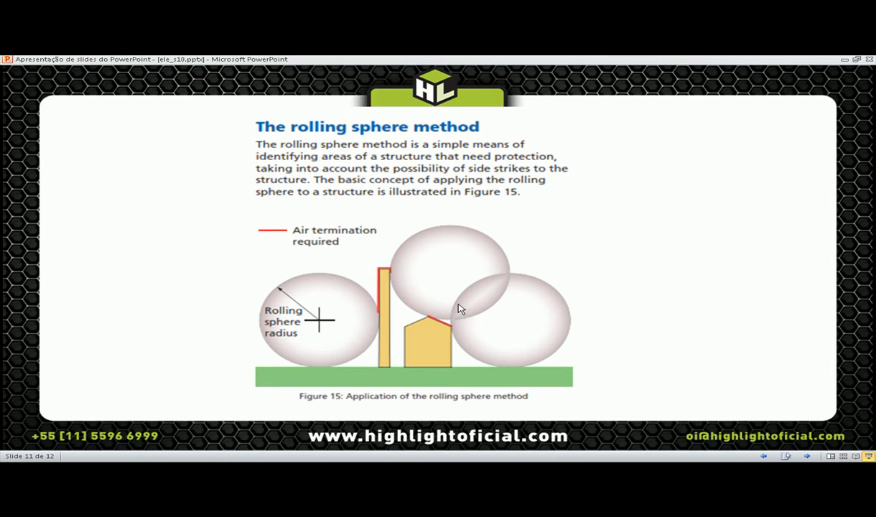
click(357, 272)
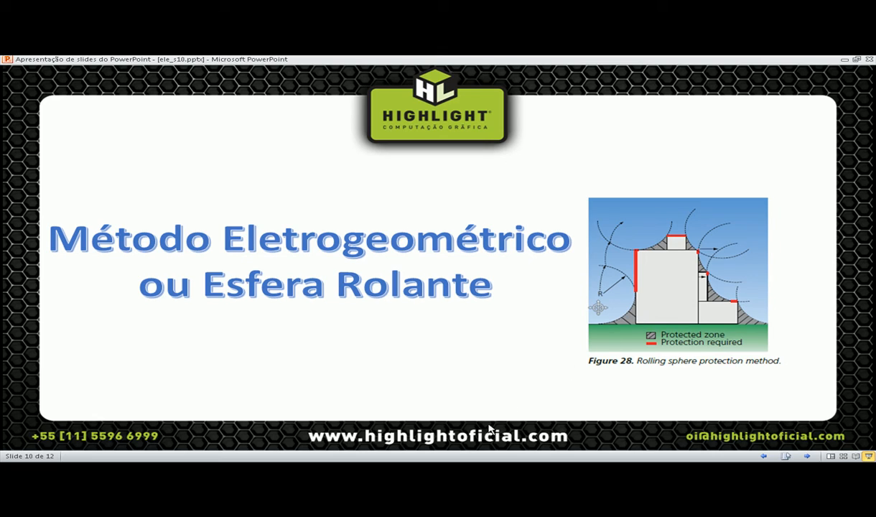
mouse_move(337, 467)
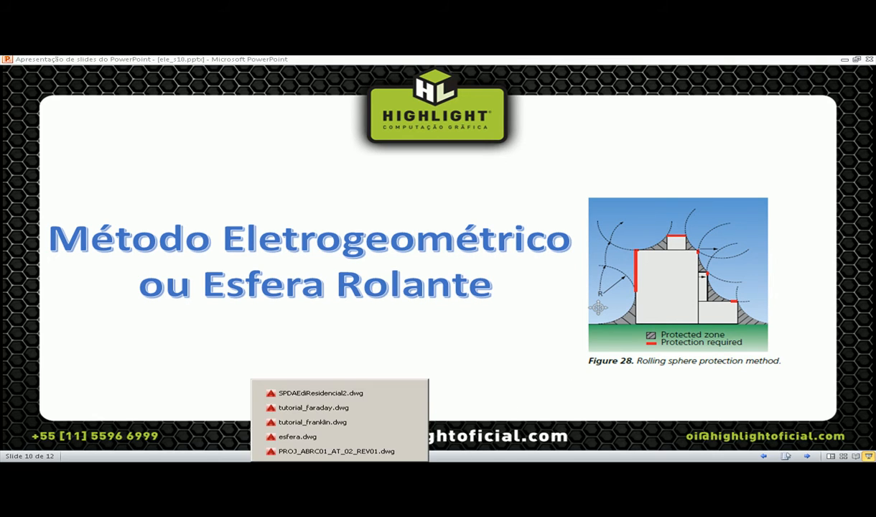
click(332, 450)
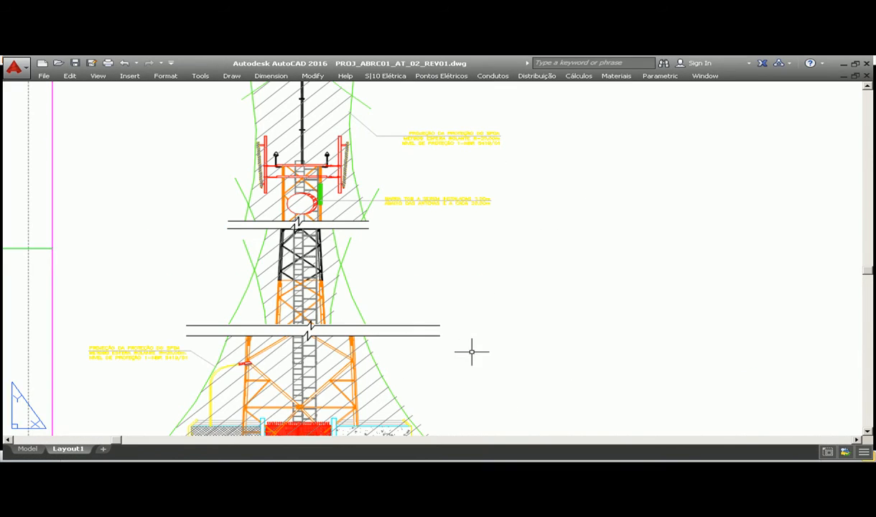
scroll(472, 352, down, 3)
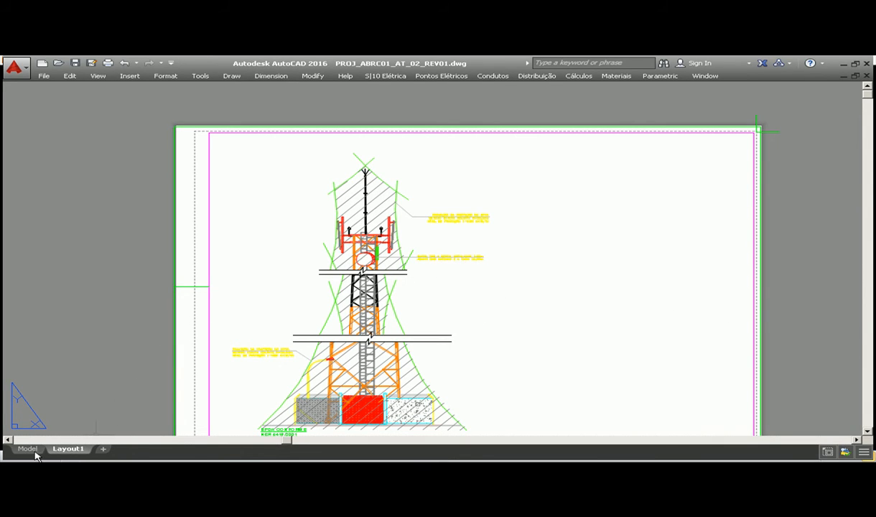
Step: Examine the full tower and its rolling sphere protection zone in model space, from the base up to the mast tip and its notes
click(34, 450)
scroll(333, 320, down, 3)
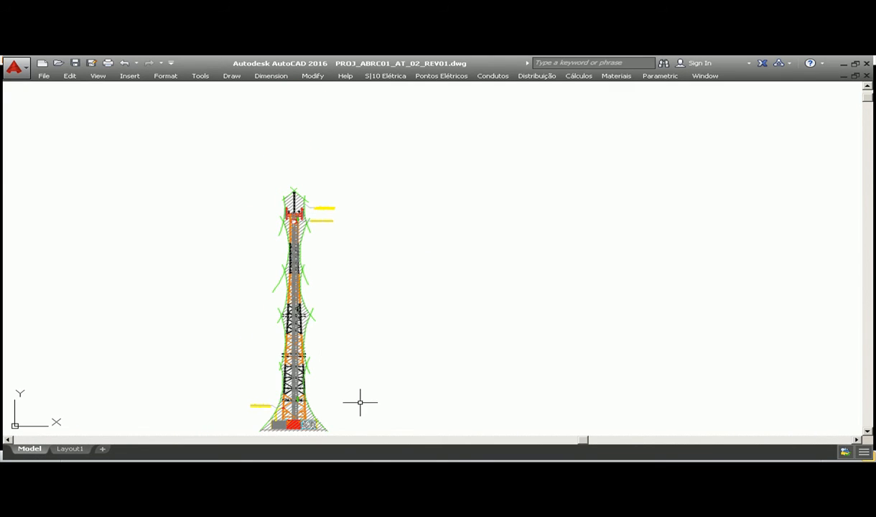
scroll(360, 403, up, 2)
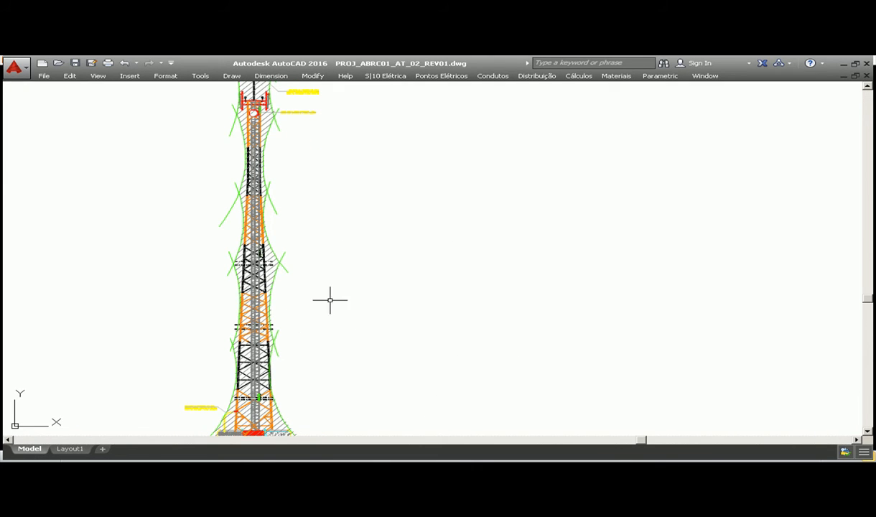
middle_drag(362, 204, 425, 293)
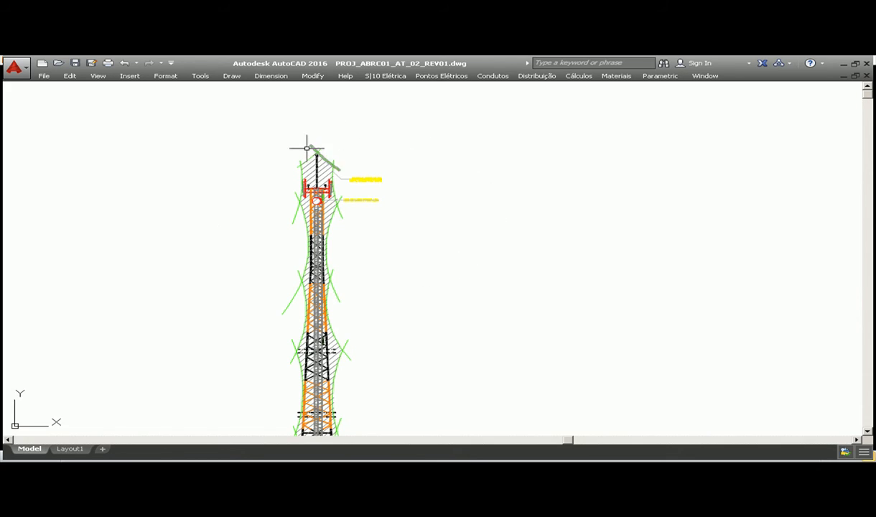
scroll(270, 324, down, 2)
scroll(278, 313, up, 3)
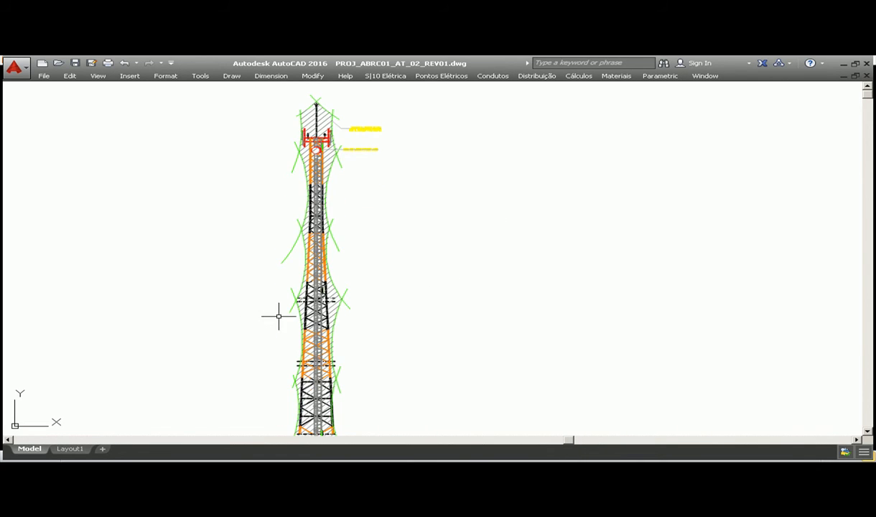
scroll(349, 313, down, 1)
scroll(305, 237, up, 3)
middle_drag(571, 224, 435, 186)
Step: Calculate the protected distance at the mast base with the rolling sphere method, using a 6 m captor height at protection level 1
click(615, 76)
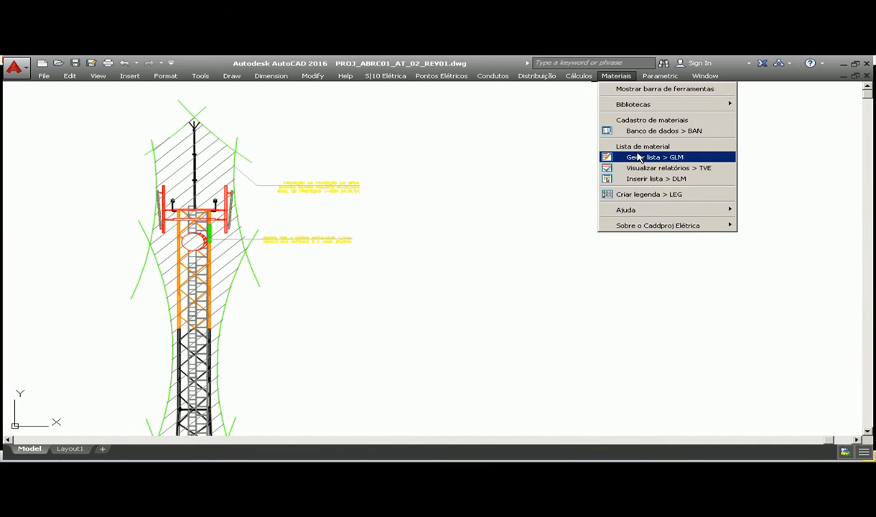
mouse_move(584, 77)
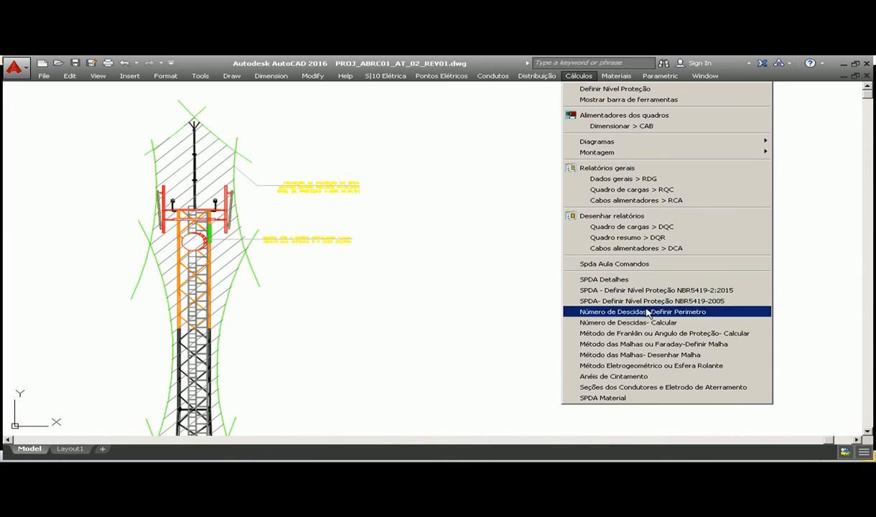
click(622, 365)
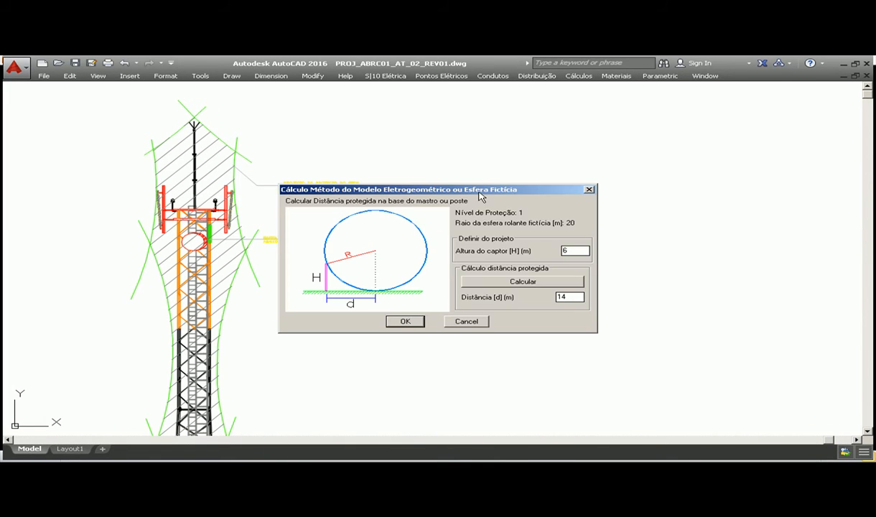
drag(480, 193, 525, 174)
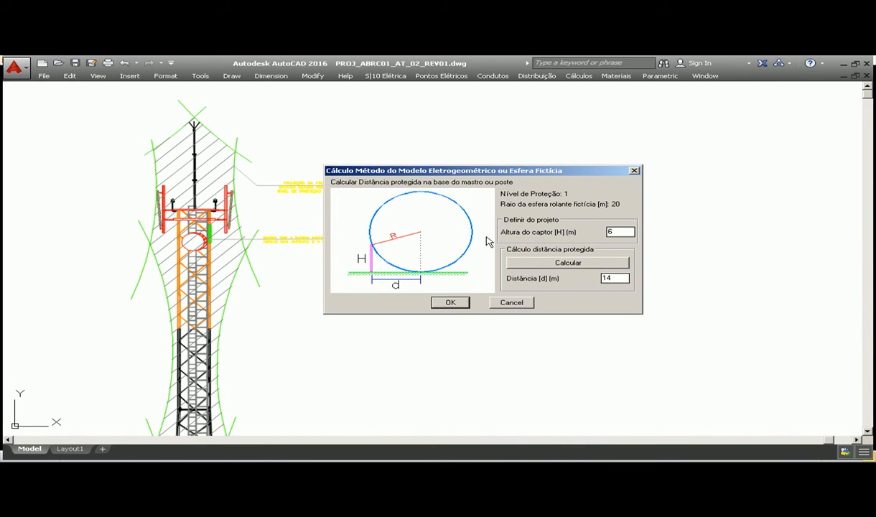
click(567, 265)
drag(620, 279, 589, 277)
click(450, 303)
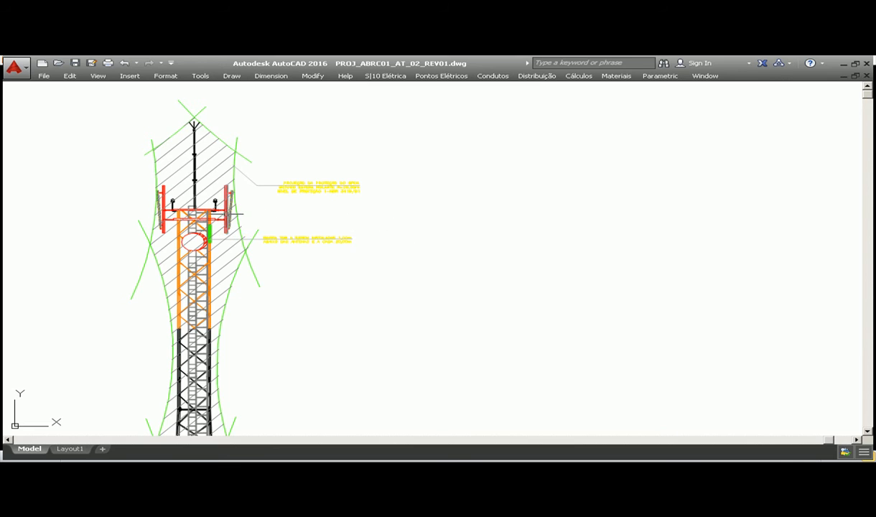
Step: Review the tower's protection zone and show it again on the Layout1 sheet
scroll(214, 168, down, 5)
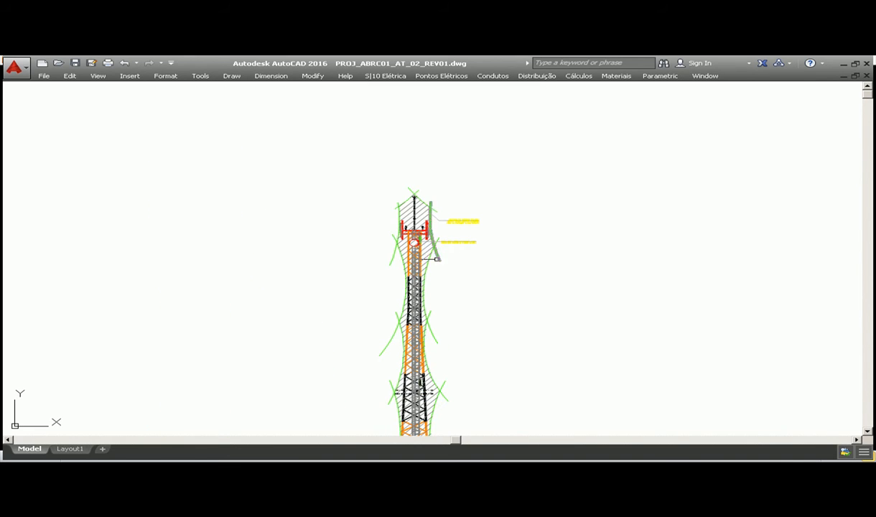
click(69, 448)
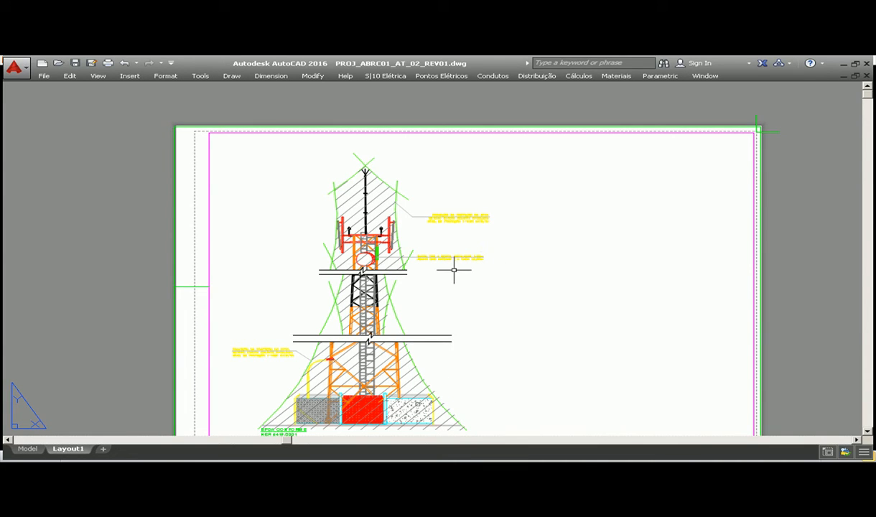
middle_drag(368, 323, 387, 301)
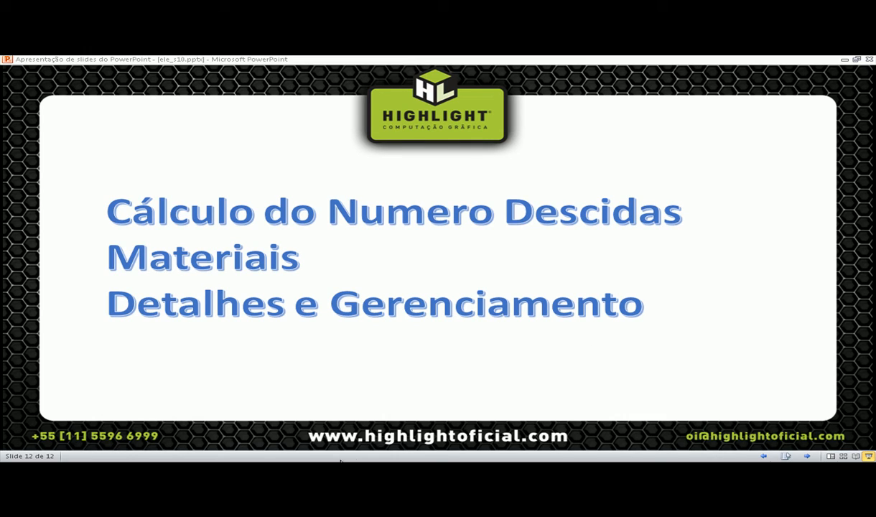
Step: Switch to tutorial_franklin.dwg in AutoCAD and define the blue rectangle as the descent perimeter, placing the NUMERO DESCIDAS report outside its lower-left corner
mouse_move(341, 460)
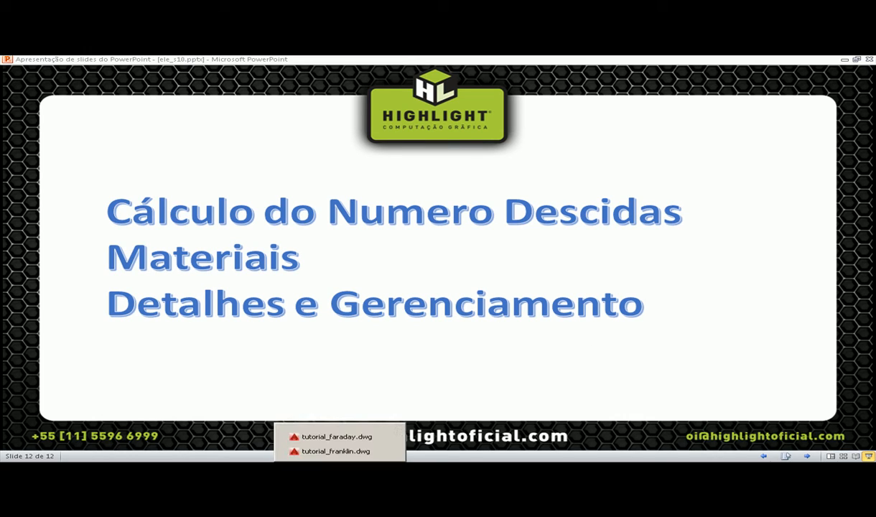
click(336, 451)
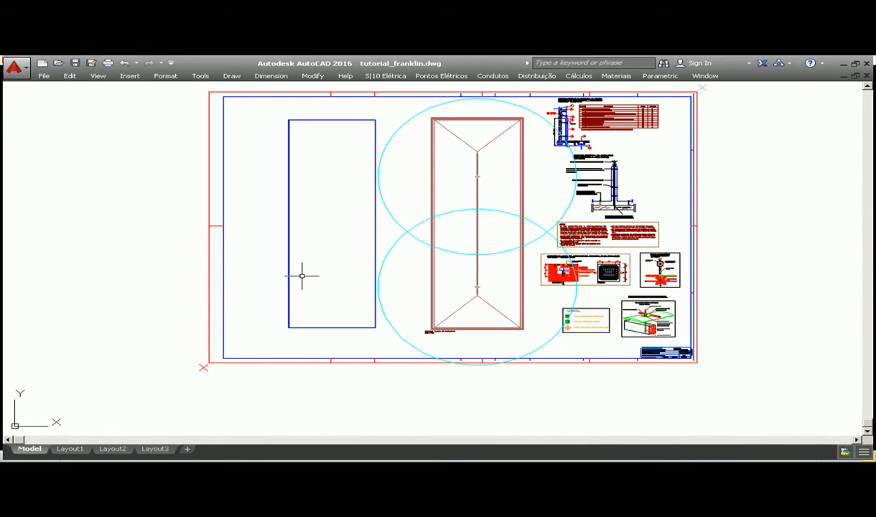
middle_drag(338, 233, 352, 234)
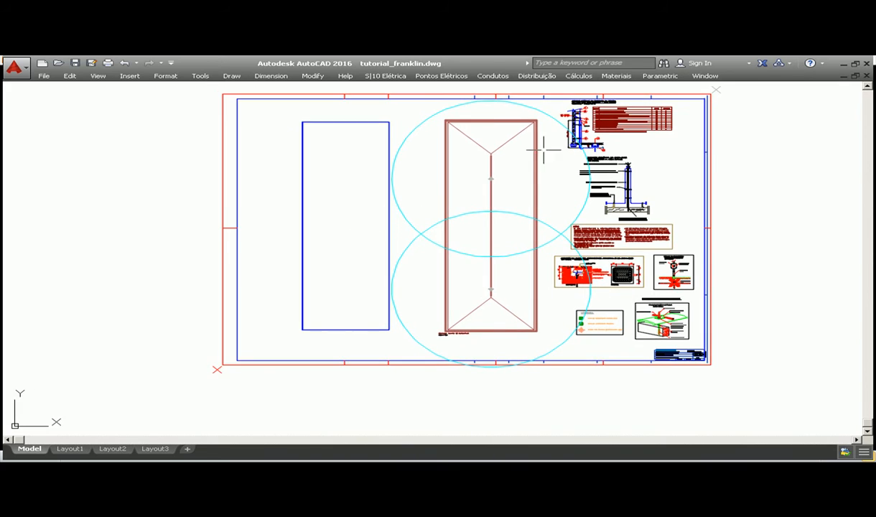
click(577, 75)
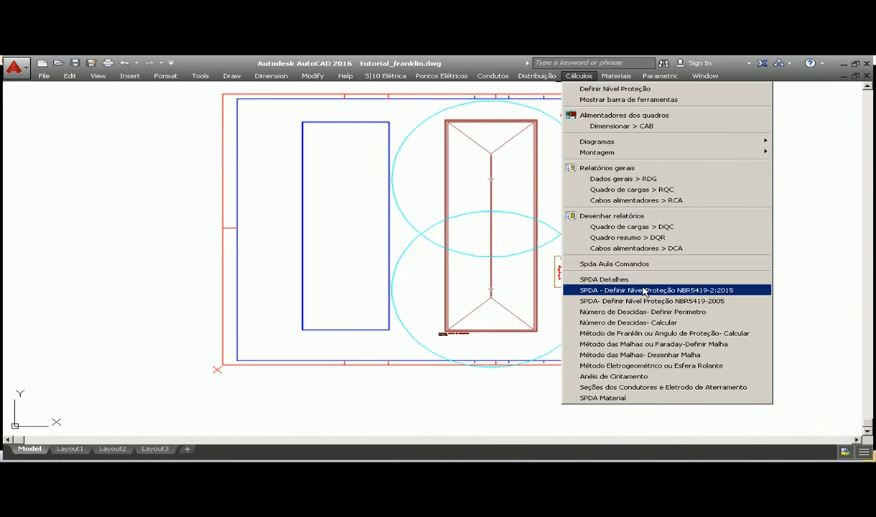
click(656, 313)
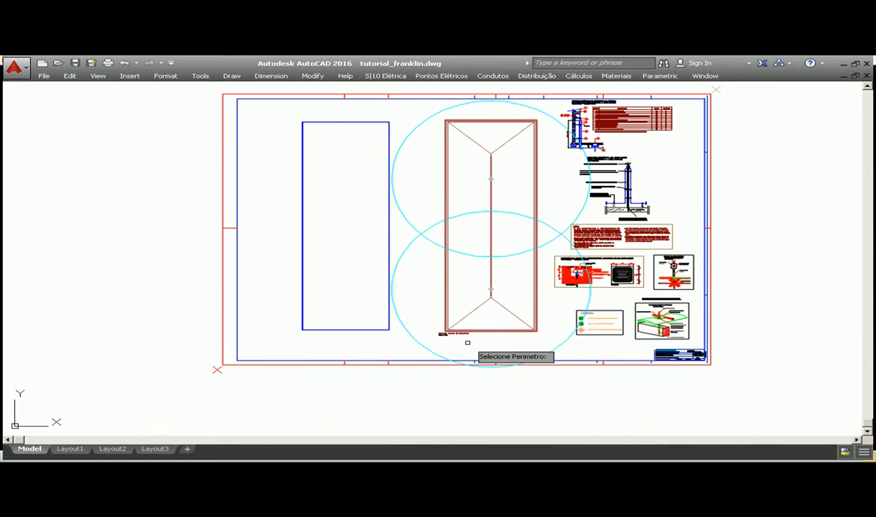
scroll(294, 325, up, 5)
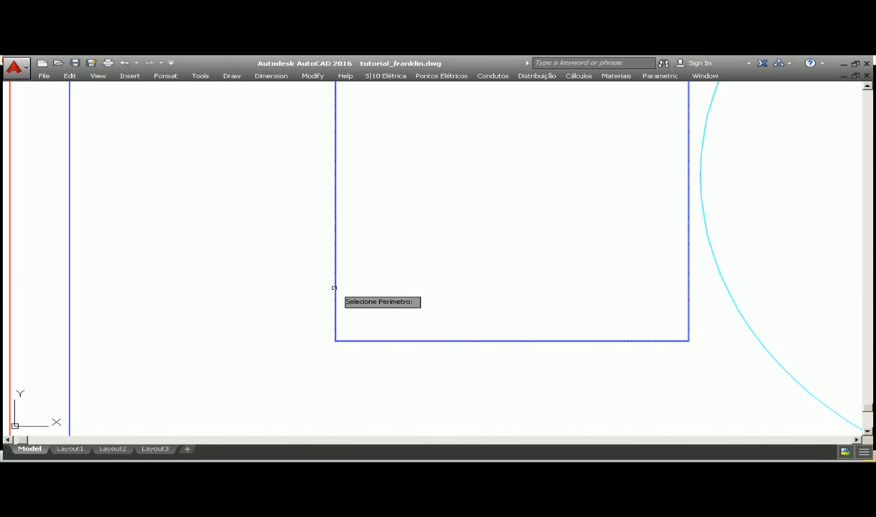
click(333, 288)
click(162, 282)
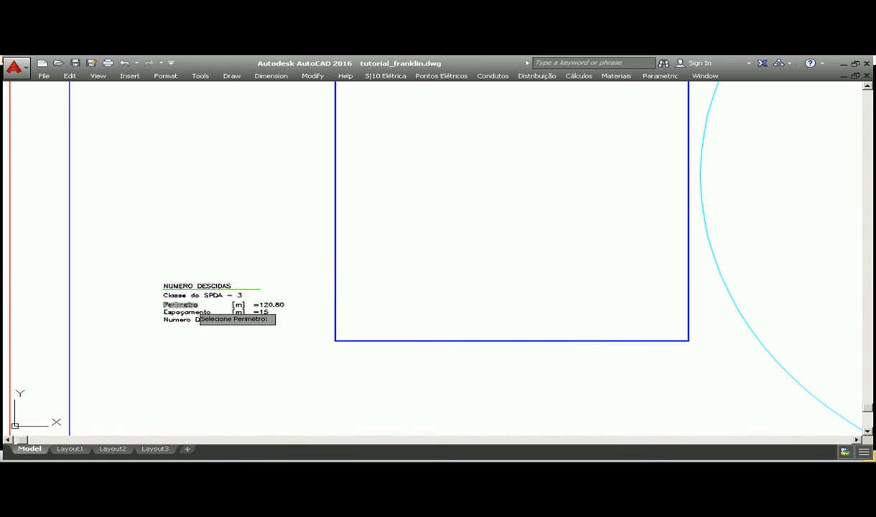
scroll(191, 305, up, 2)
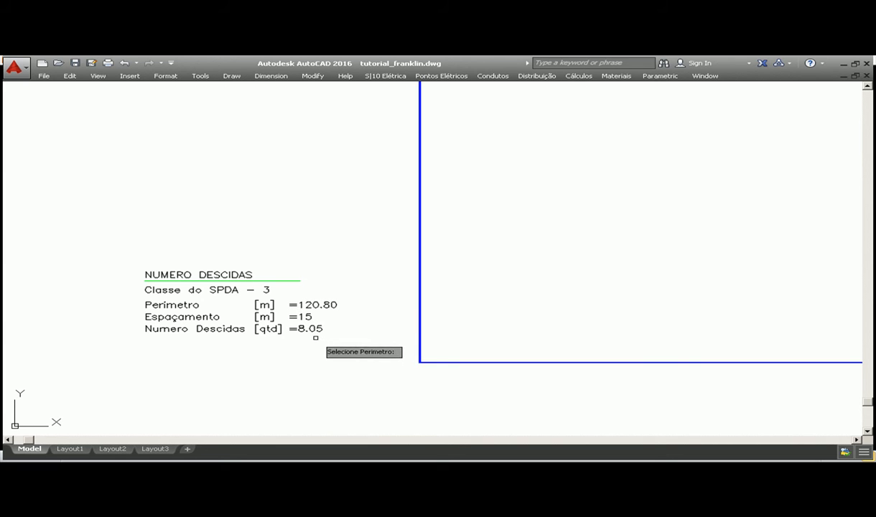
scroll(266, 344, down, 5)
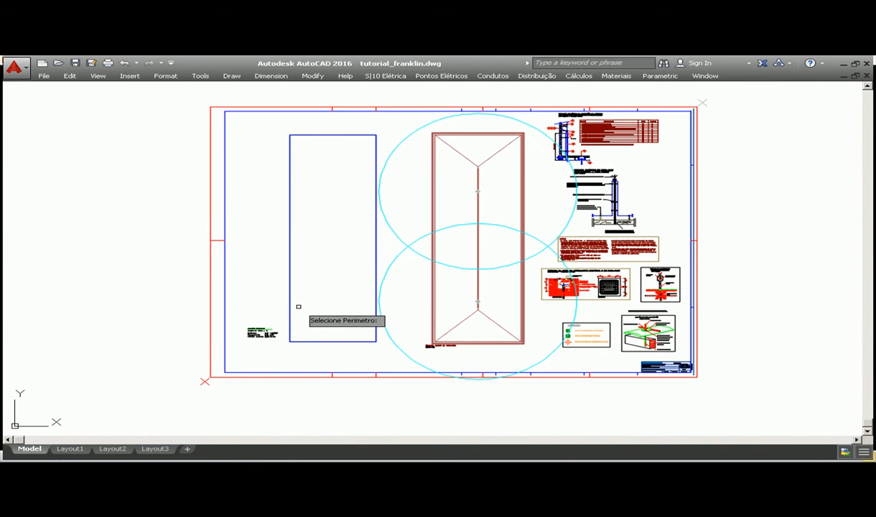
middle_drag(297, 307, 297, 320)
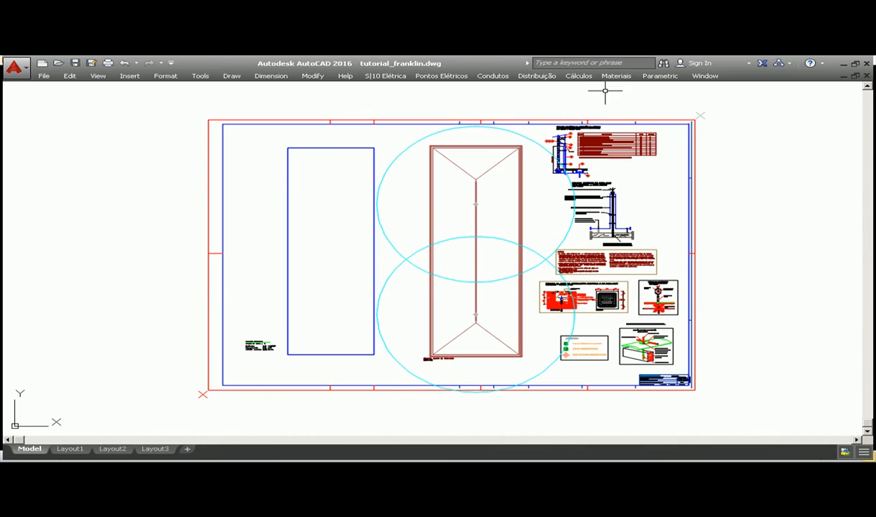
Step: Choose the SPDA_DESCIDA block for insertion from the SPDA details library, group SPDA, type SPDA e Aterramento, location Descidas
click(584, 78)
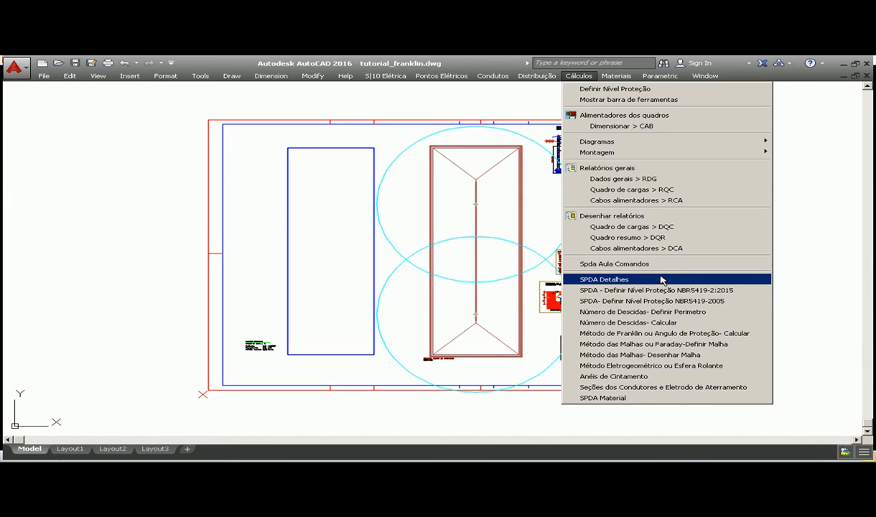
click(638, 279)
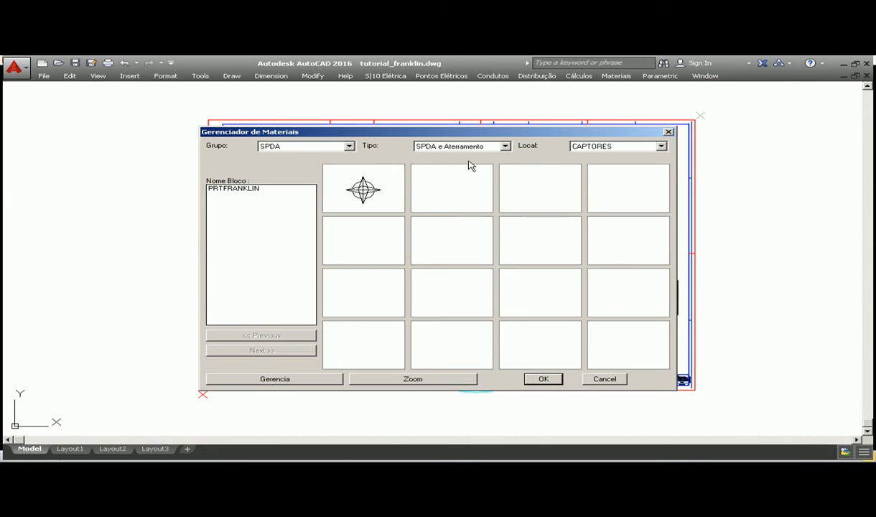
click(607, 147)
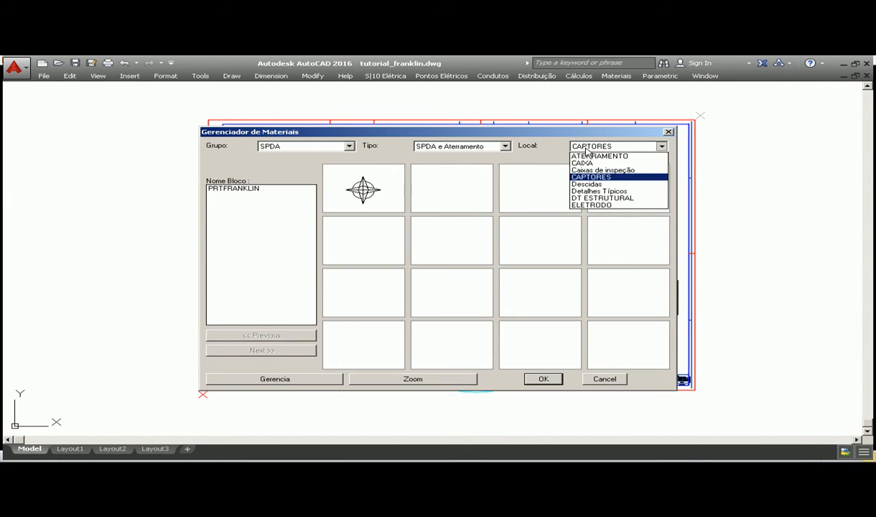
click(615, 172)
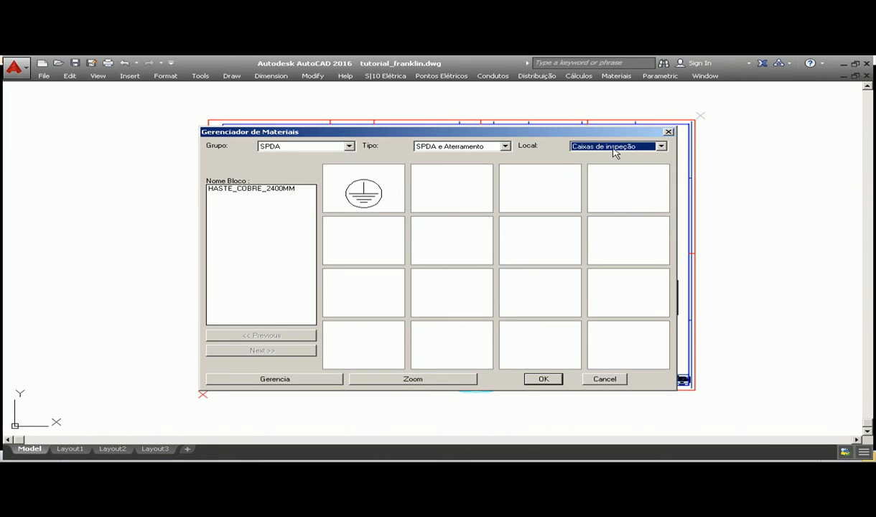
click(616, 149)
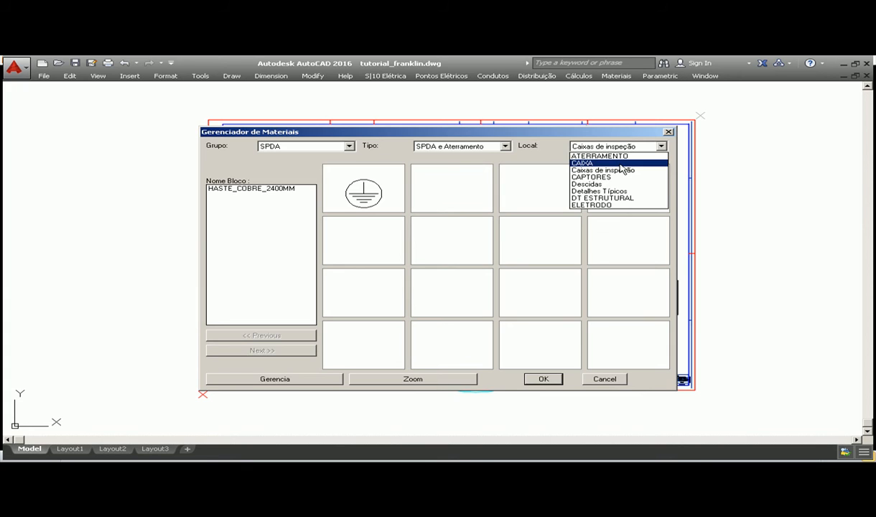
click(619, 184)
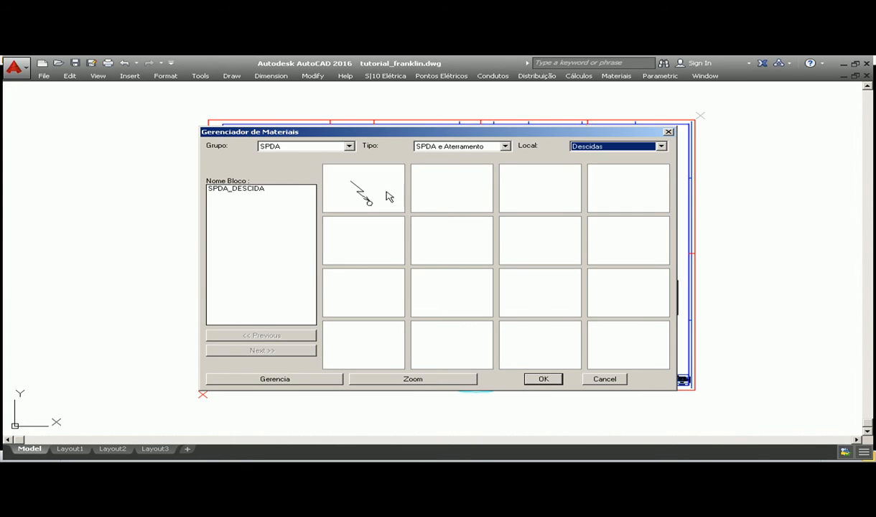
click(385, 196)
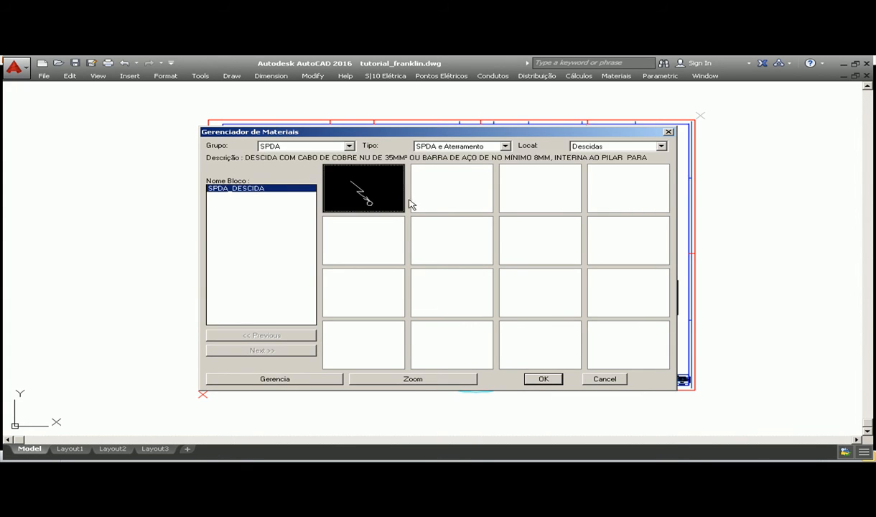
click(543, 380)
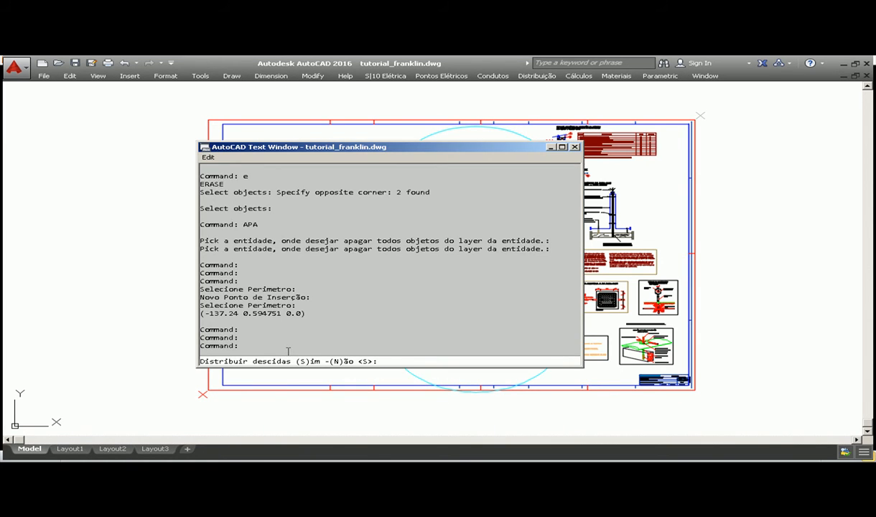
Step: Distribute 8 down conductors along the blue rectangular perimeter, with their symbols on the outer side
key(Return)
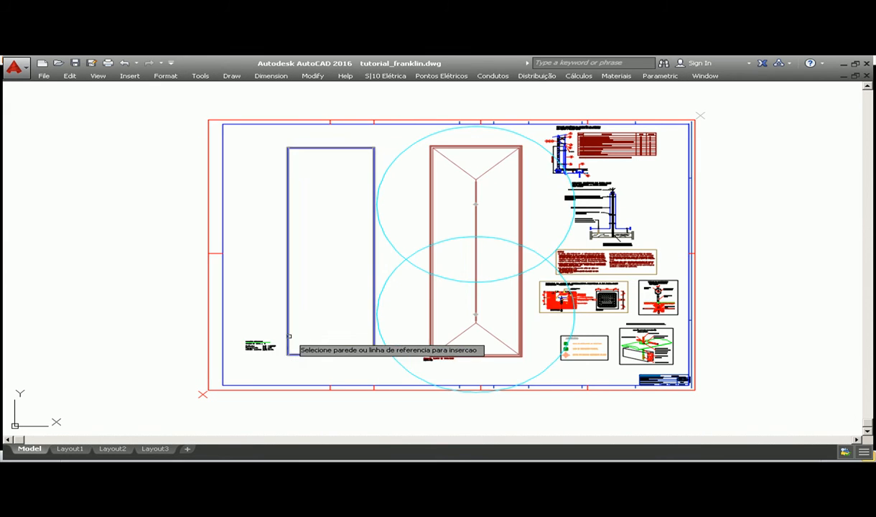
scroll(279, 330, up, 4)
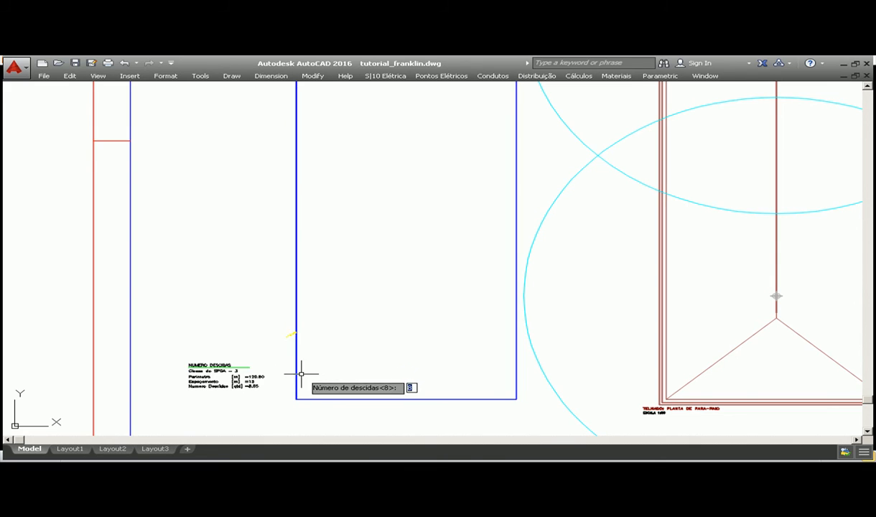
key(F2)
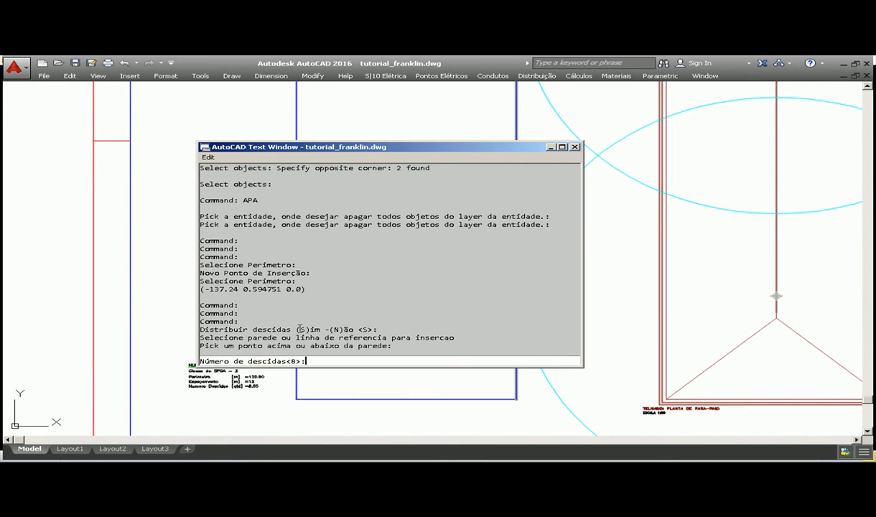
key(Return)
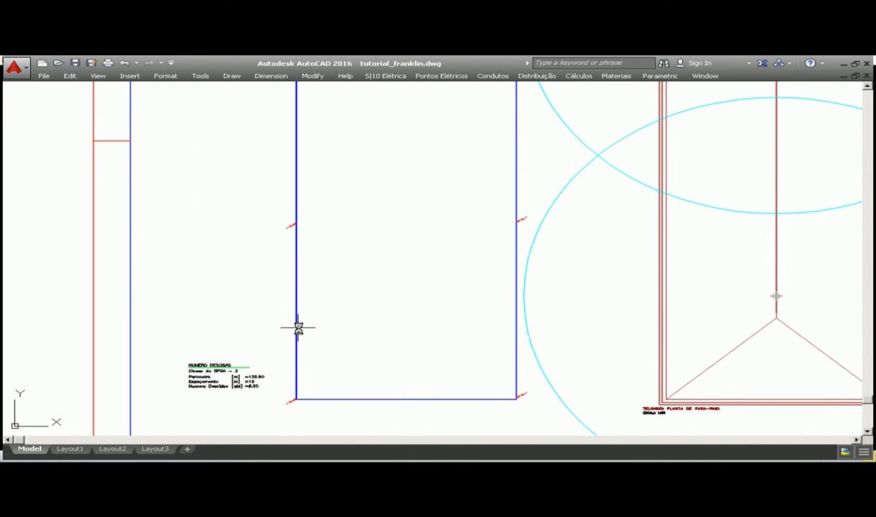
scroll(297, 388, up, 6)
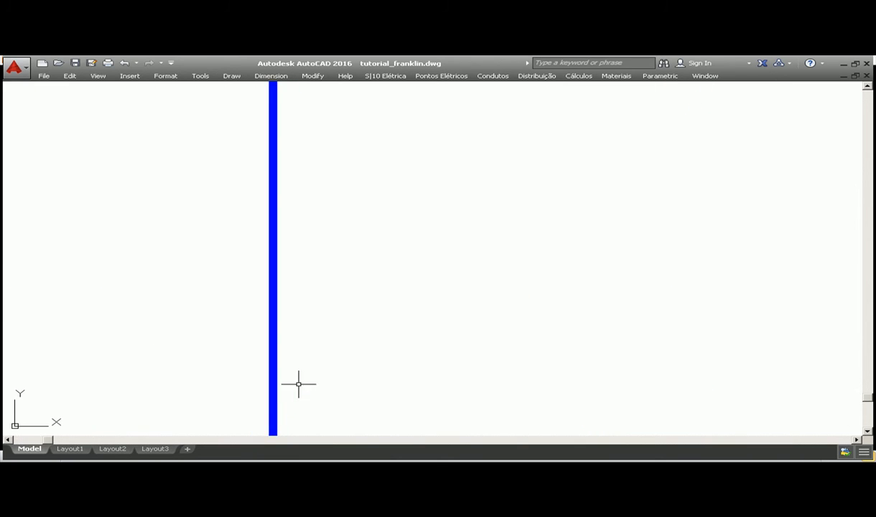
Step: Shift the down conductor symbol at the blue rectangle's lower-left corner vertically with the Move command
scroll(300, 375, up, 2)
scroll(295, 352, down, 6)
scroll(303, 276, down, 4)
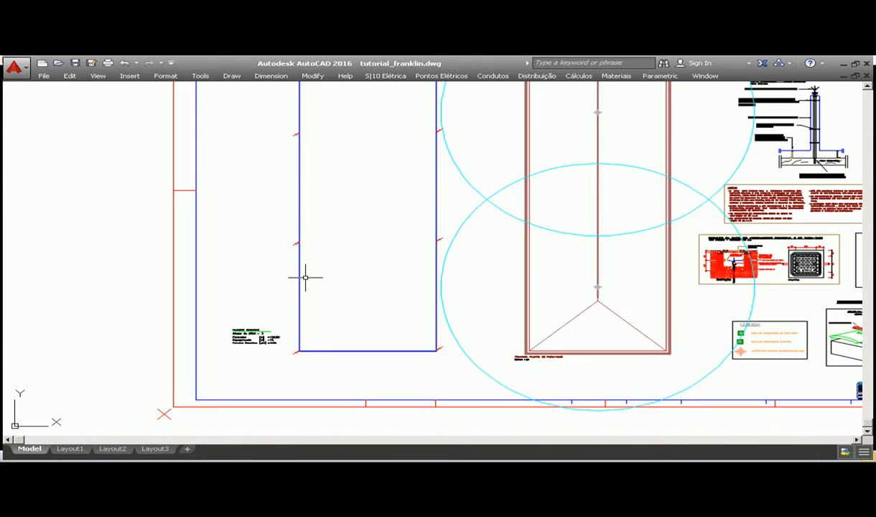
scroll(301, 240, up, 2)
scroll(301, 241, down, 4)
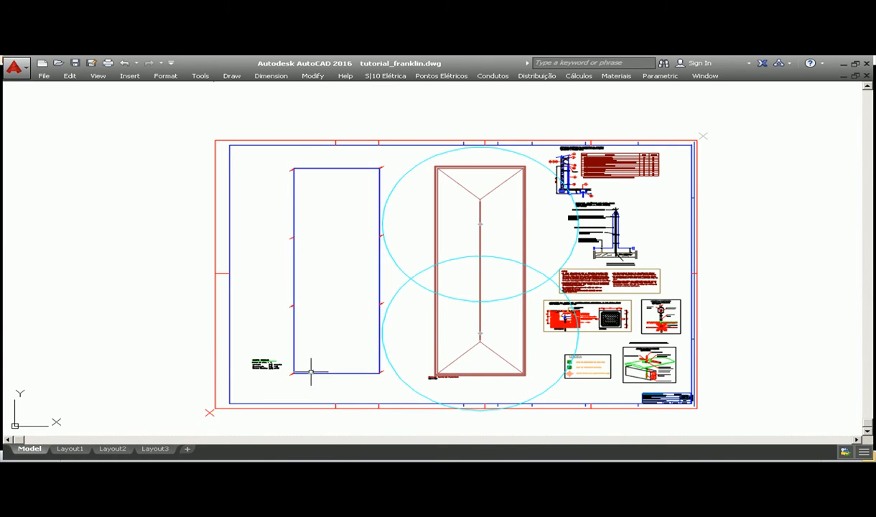
scroll(305, 375, up, 6)
scroll(269, 376, up, 2)
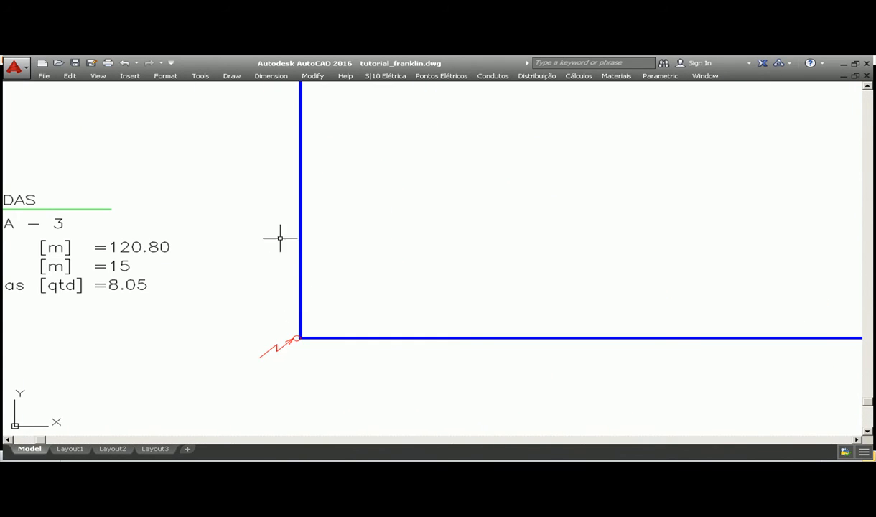
text(m)
key(Return)
click(291, 343)
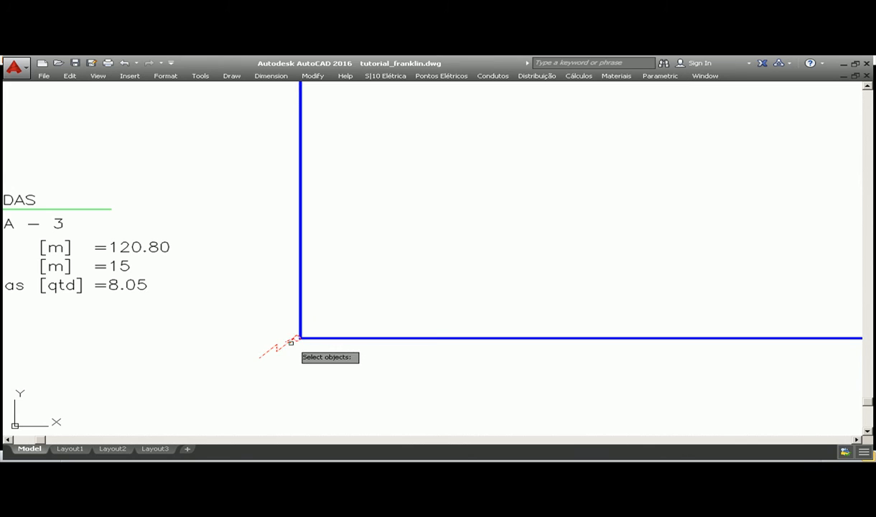
key(Return)
click(288, 349)
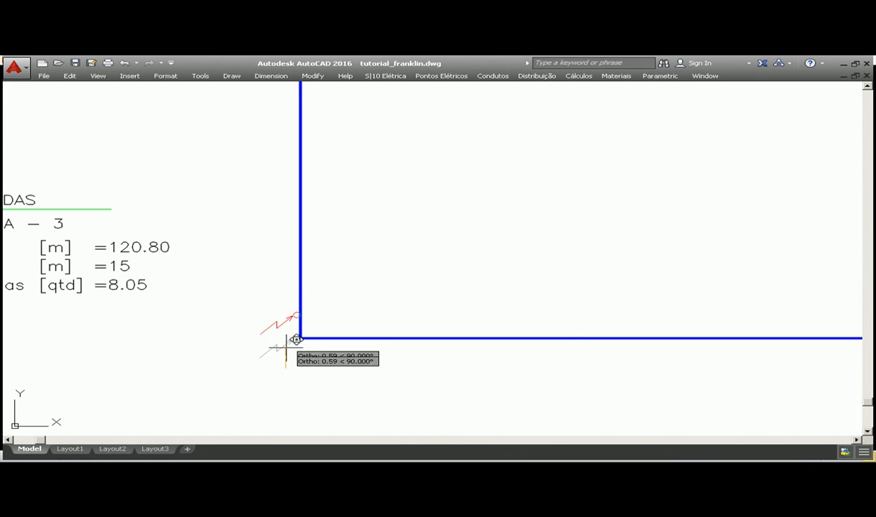
click(291, 351)
Step: Examine the down conductor layout on the sheet and the Franklin side-view detail with its materials table
scroll(294, 313, down, 5)
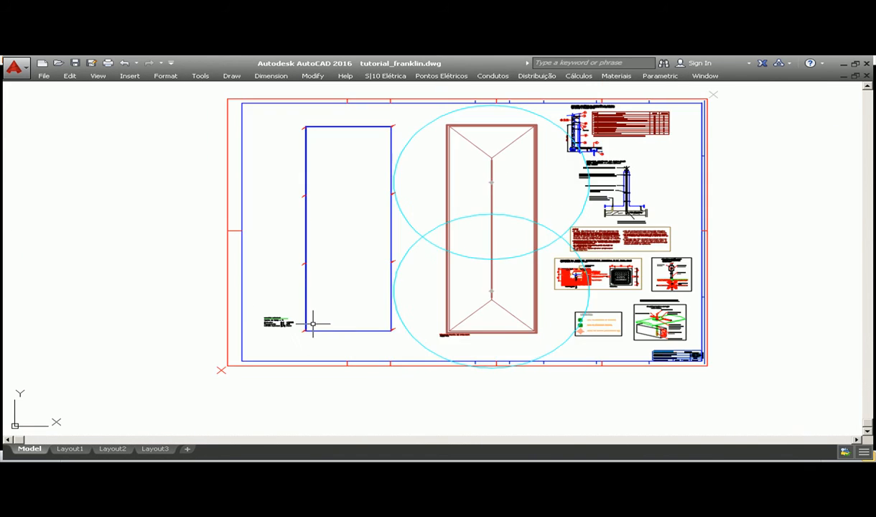
scroll(313, 324, up, 3)
scroll(307, 306, down, 5)
scroll(347, 234, up, 5)
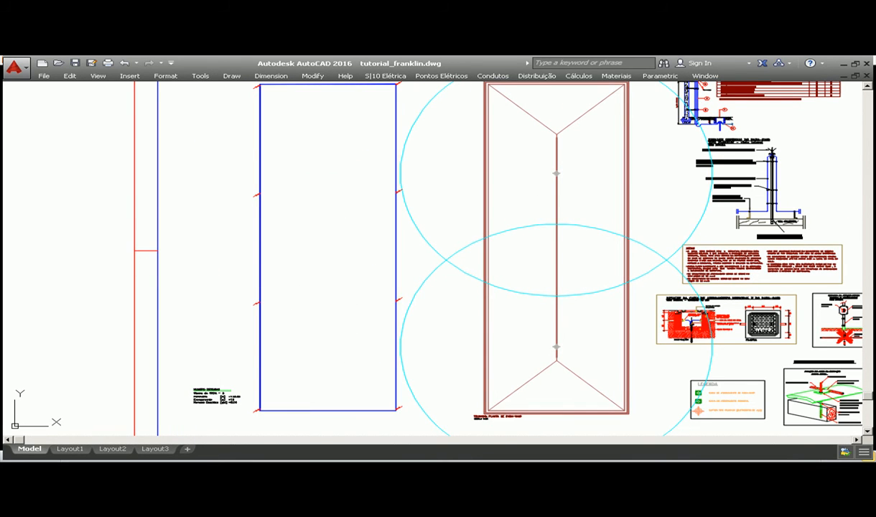
scroll(318, 299, down, 4)
scroll(313, 301, up, 2)
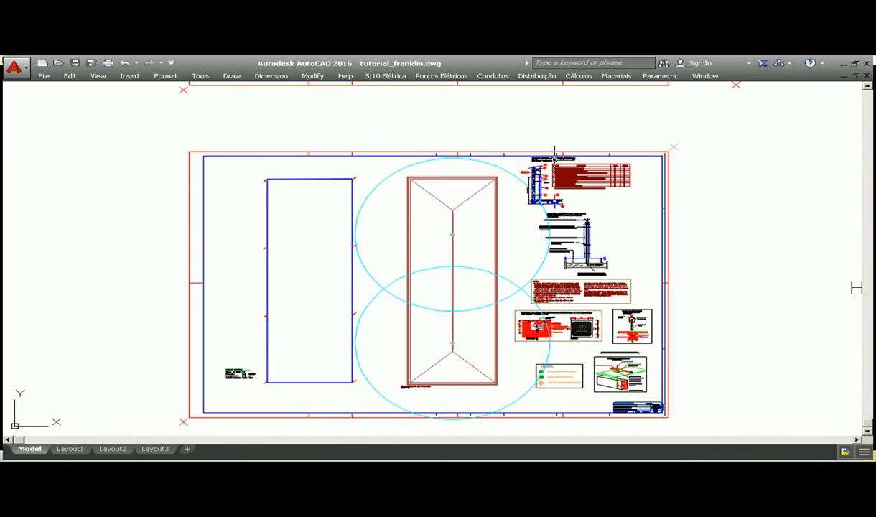
scroll(568, 160, up, 7)
middle_drag(586, 281, 401, 211)
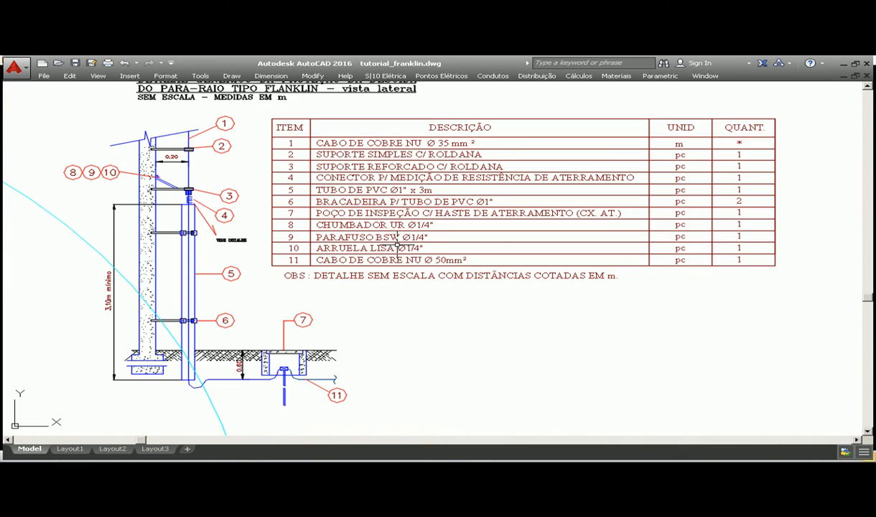
scroll(346, 221, down, 2)
middle_drag(398, 338, 397, 231)
middle_drag(459, 339, 425, 217)
middle_drag(420, 314, 411, 132)
Step: Examine the grounding box detail, the NOTAS block and the down conductor to grounding junction detail on the sheet
scroll(156, 321, down, 6)
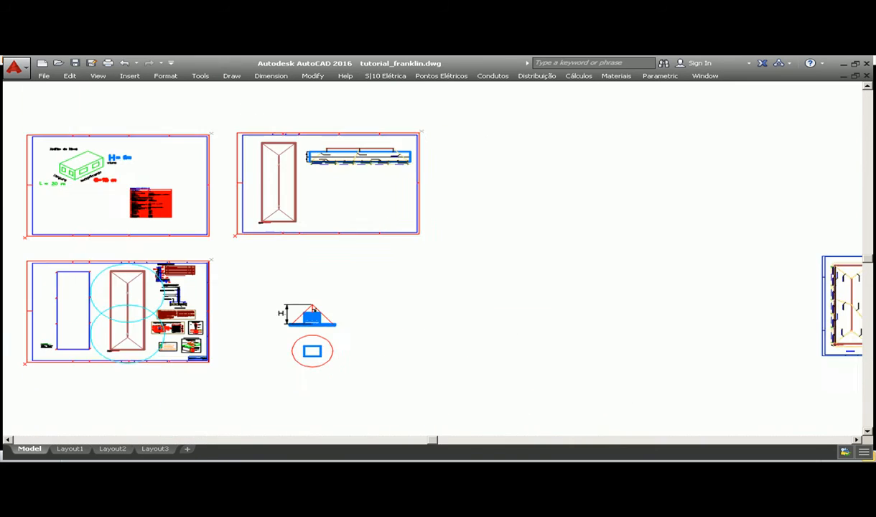
middle_click(267, 321)
middle_click(267, 320)
scroll(143, 341, up, 6)
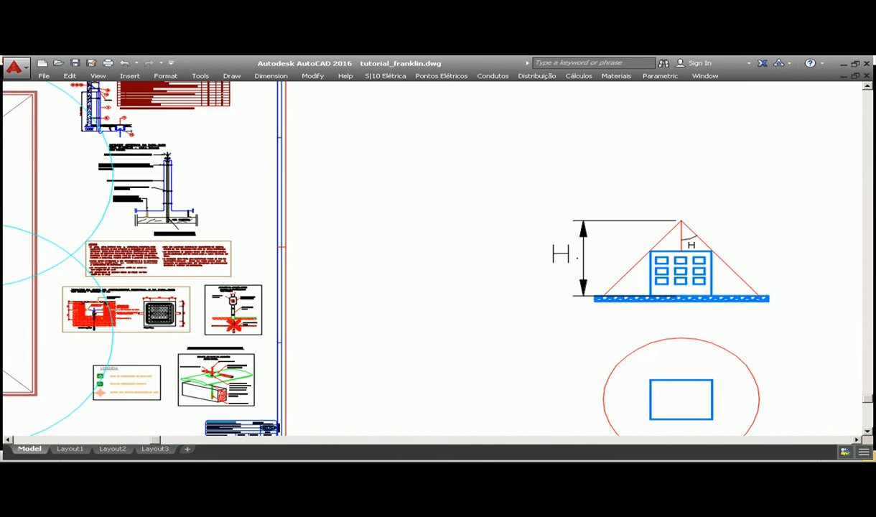
scroll(118, 392, up, 4)
middle_drag(118, 393, 309, 414)
scroll(420, 174, up, 2)
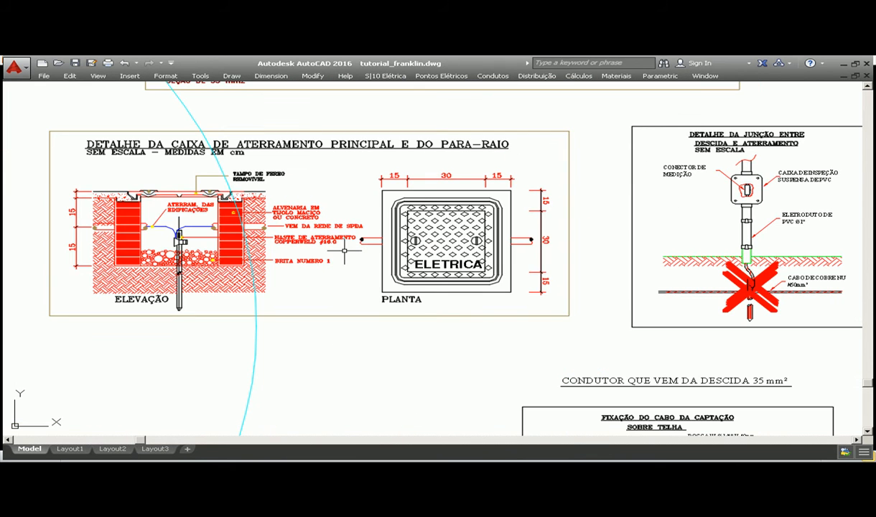
scroll(334, 241, down, 7)
scroll(438, 229, up, 5)
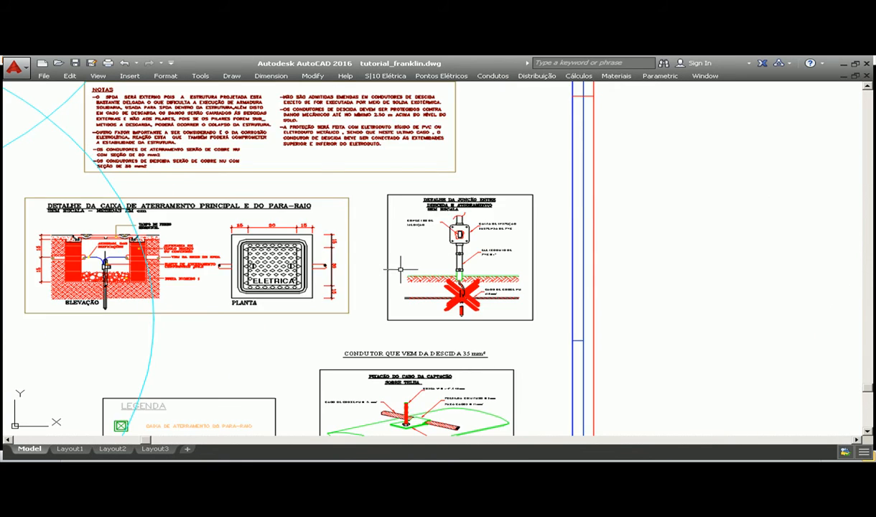
scroll(400, 268, down, 10)
scroll(355, 255, up, 6)
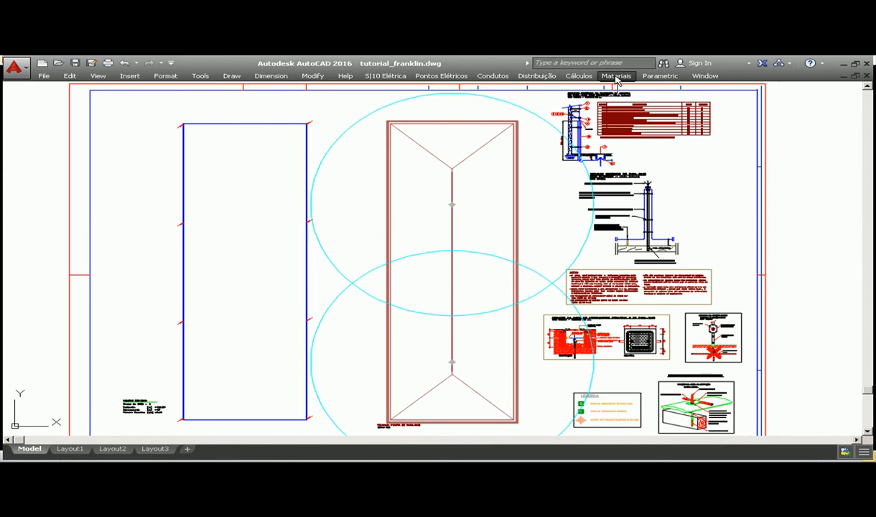
Step: Open the SPDA details library and browse the SPDA e Aterramento locations from ATERRAMENTO to Detalhes Típicos
click(574, 76)
click(583, 276)
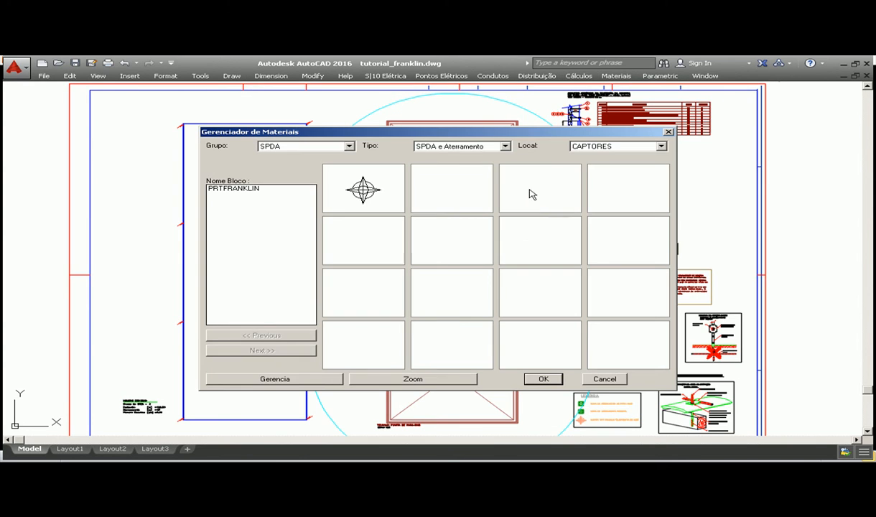
click(631, 146)
click(596, 153)
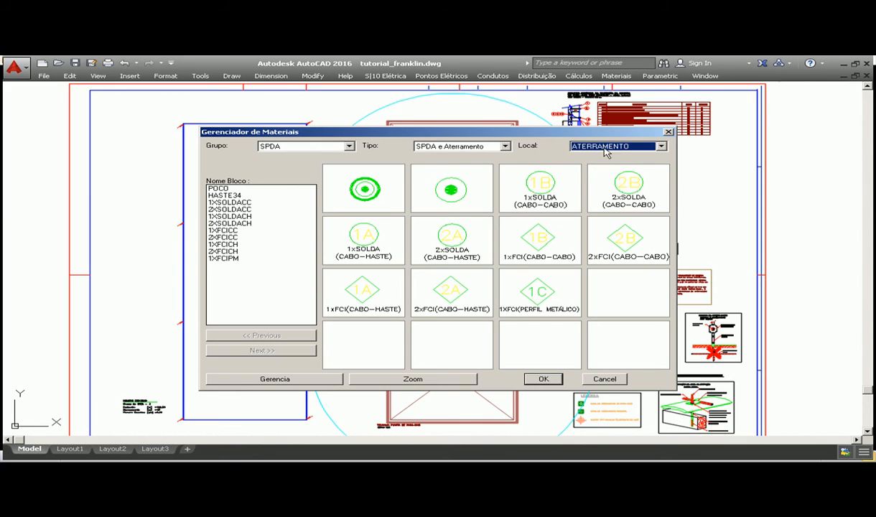
key(Down)
key(Down)
key(Down)
key(Down)
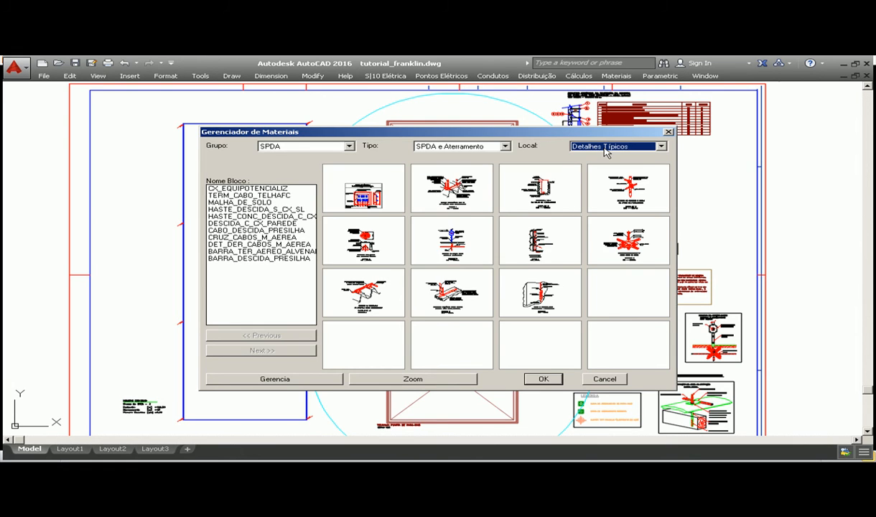
Step: Preview enlarged typical details for the flat-bar air terminal on masonry, the ground inspection box and the TERM_CABO_TELHAFC air terminal
click(399, 379)
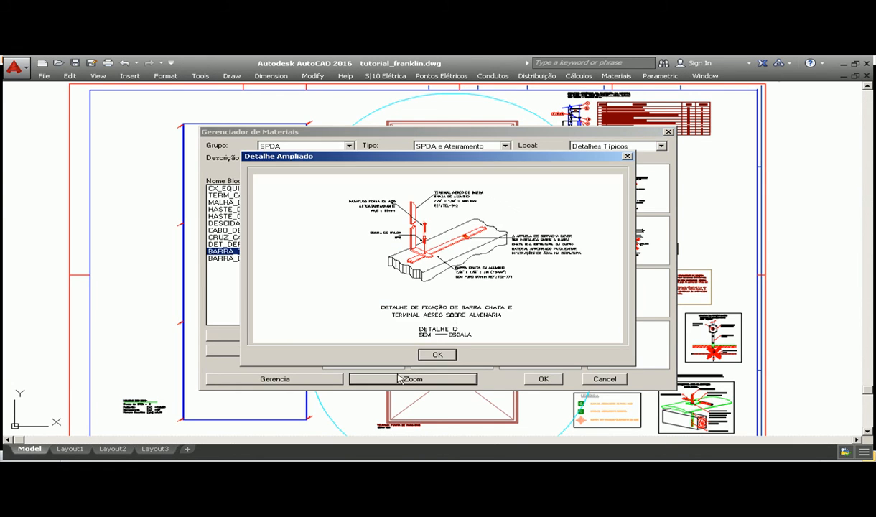
click(438, 354)
click(383, 253)
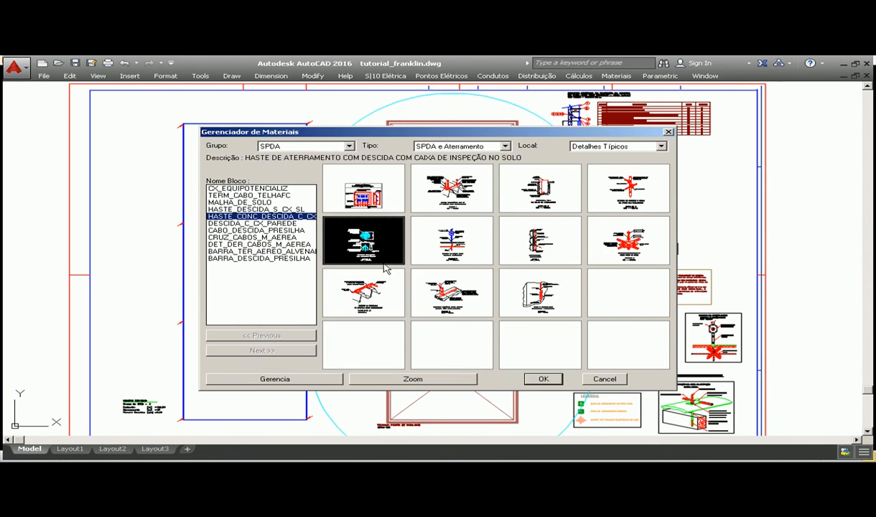
click(433, 380)
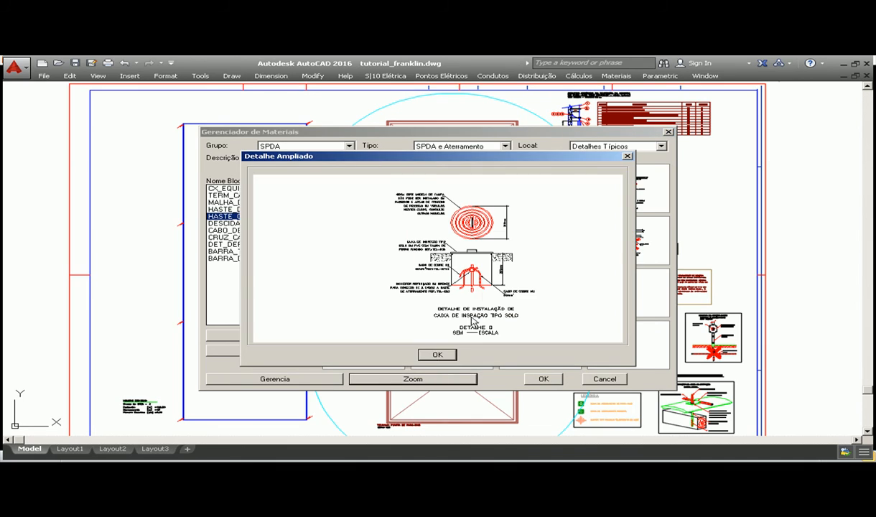
click(436, 355)
click(441, 248)
click(441, 203)
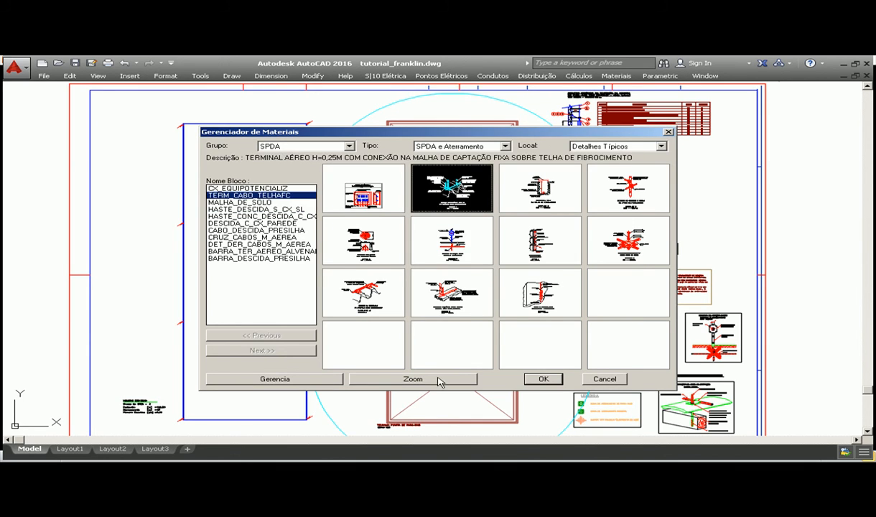
click(440, 382)
click(436, 355)
Step: Browse the Spda externo and Spda estrutural detail types, including Pilar com re-bar, Equalização and Amarração e emenda, then close the library without inserting
click(417, 147)
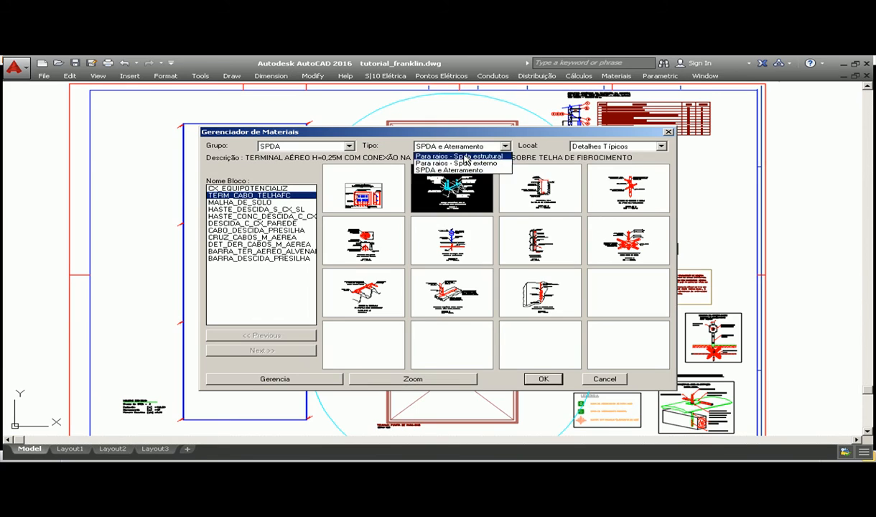
click(459, 163)
click(459, 146)
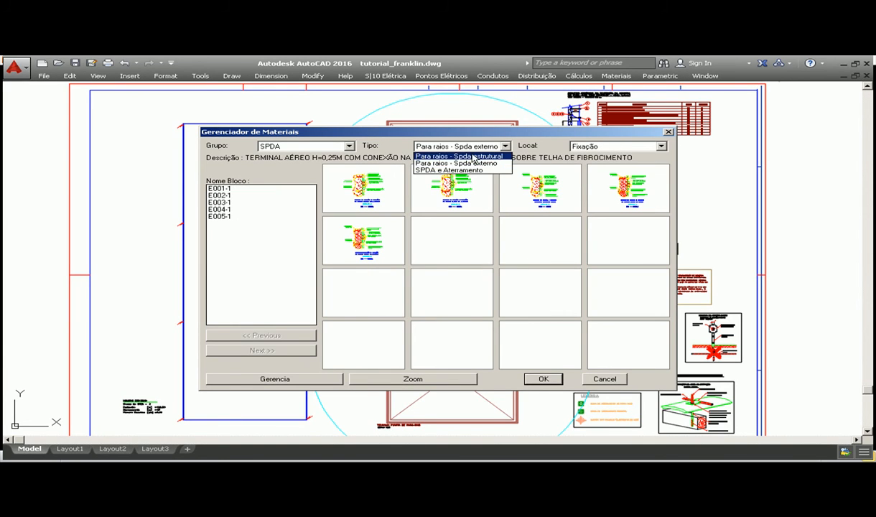
click(474, 156)
click(603, 147)
click(603, 147)
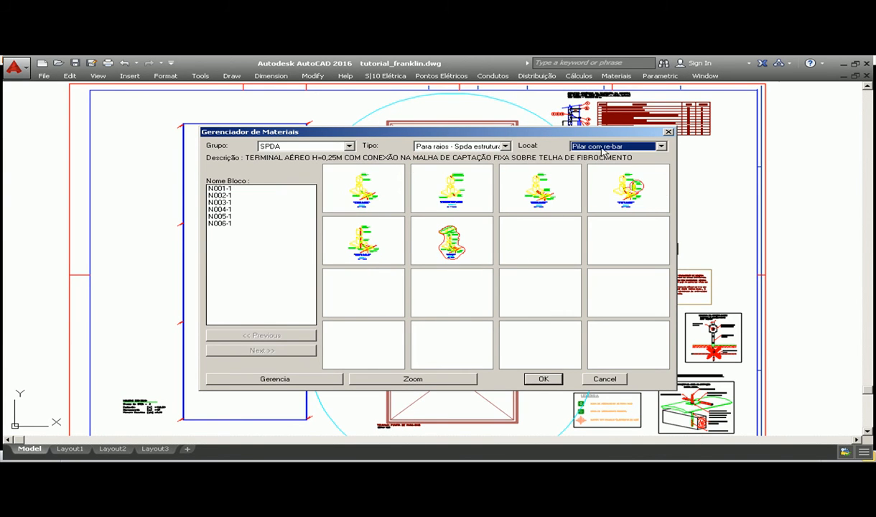
click(605, 148)
click(605, 163)
scroll(605, 162, down, 2)
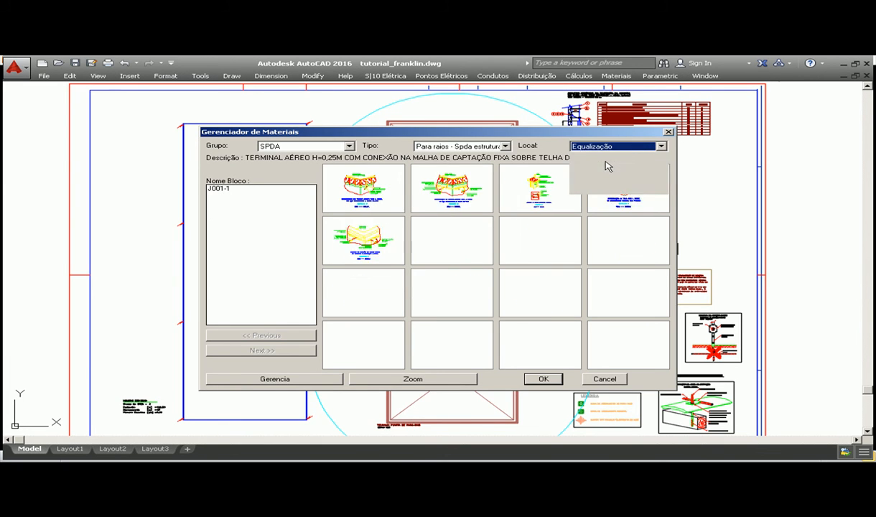
scroll(605, 167, down, 1)
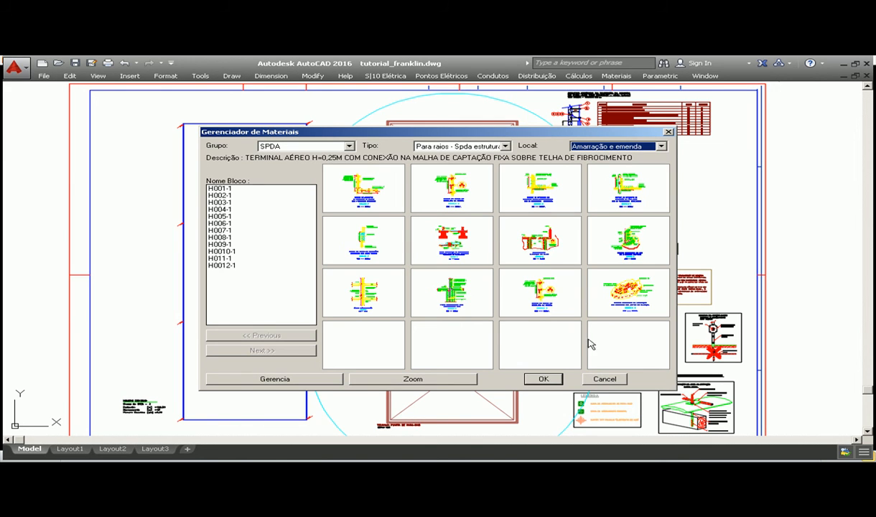
click(603, 379)
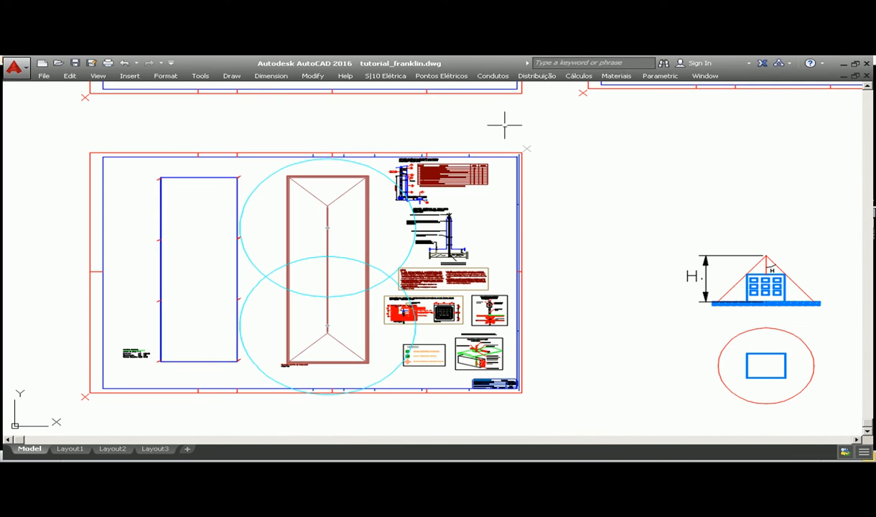
Step: Preview the CABO_DESCIDA_PRESILHA block from the SPDA library's Detalhes Típicos location and choose it for insertion
click(579, 77)
click(625, 264)
click(582, 146)
click(605, 156)
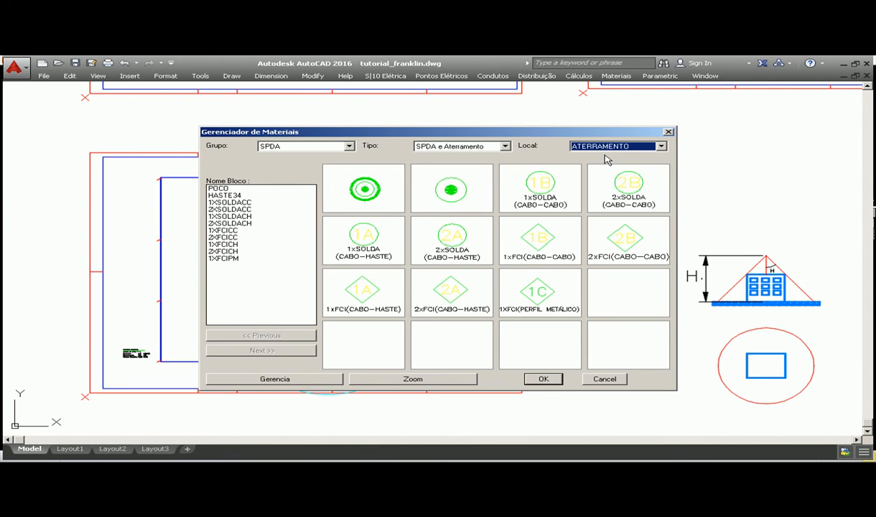
scroll(605, 159, down, 4)
scroll(605, 157, down, 1)
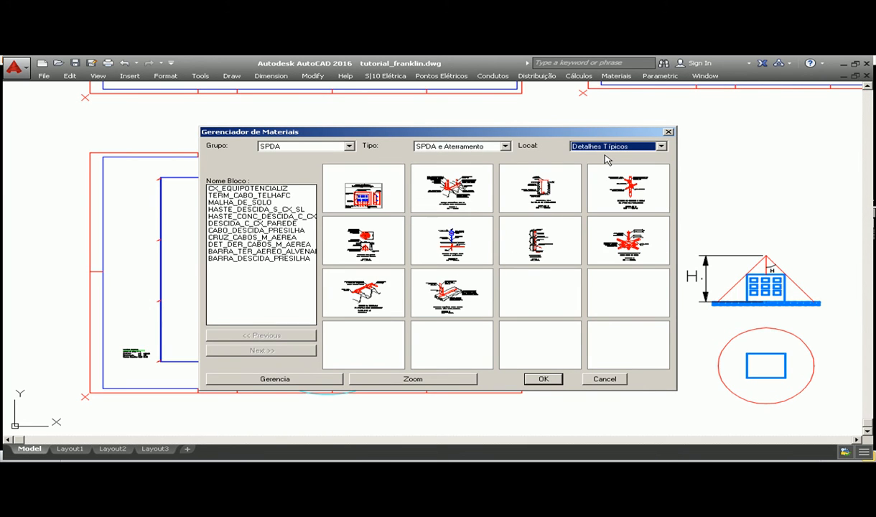
click(530, 244)
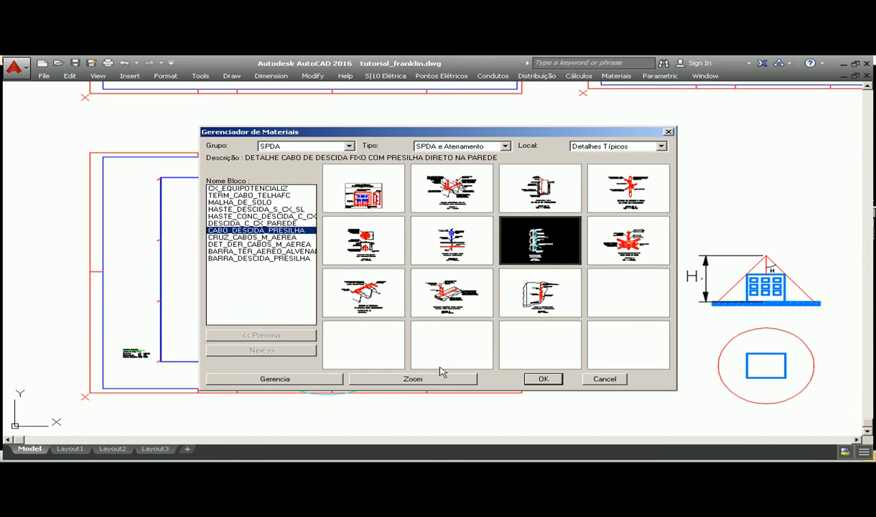
click(441, 380)
click(443, 356)
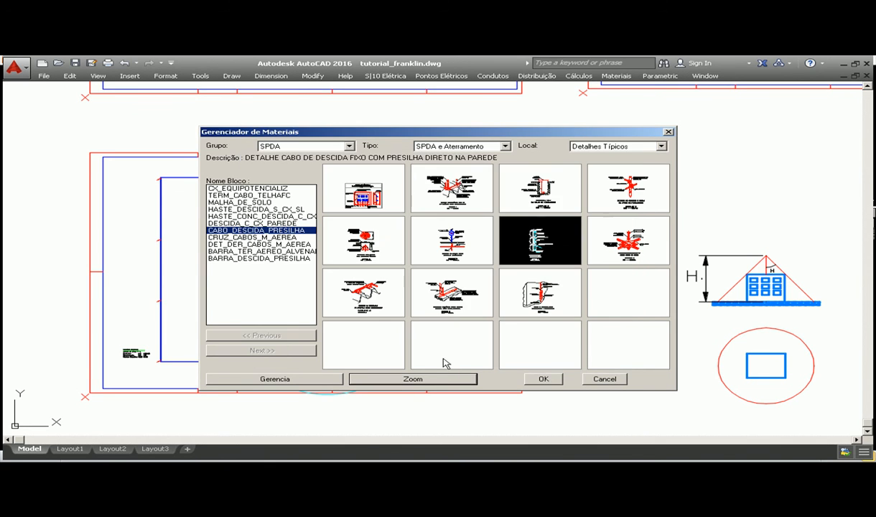
click(535, 379)
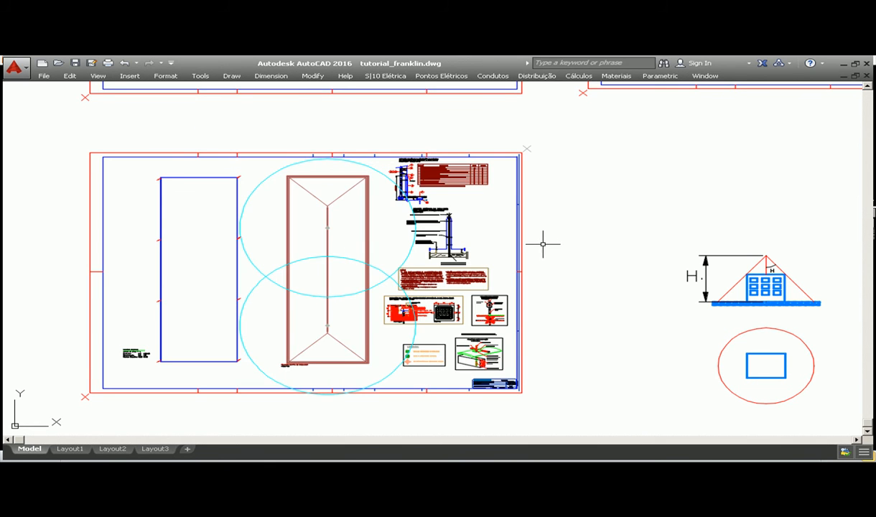
Step: Insert the CABO_DESCIDA_PRESILHA down-cable fixing detail in the empty space just outside the Franklin sheet's right border, with 0° rotation
key(space)
key(space)
key(space)
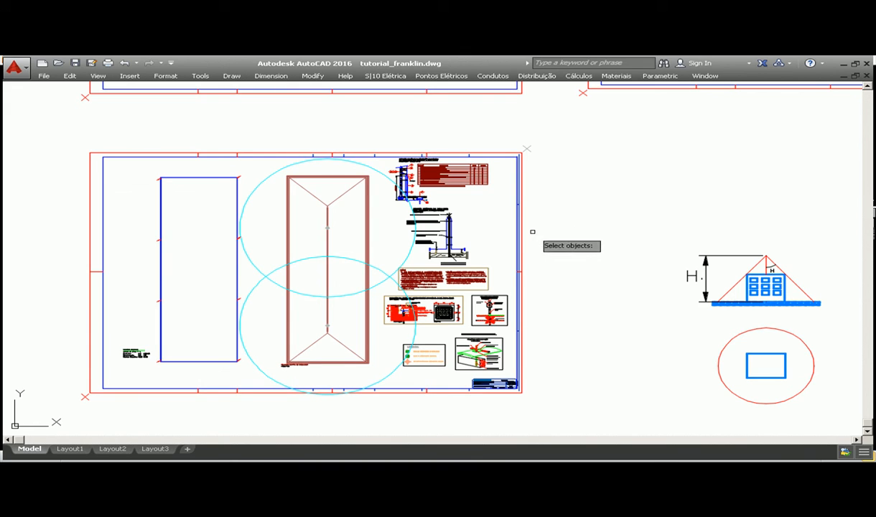
key(F2)
key(F2)
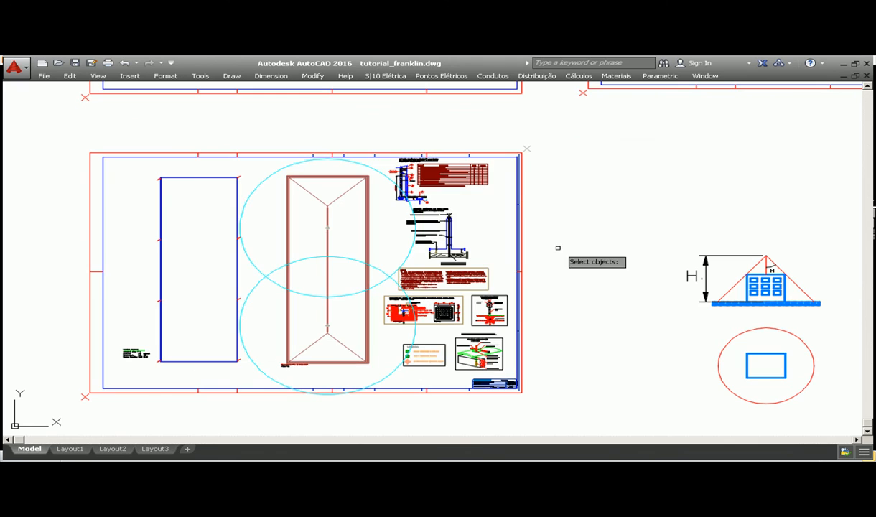
click(564, 248)
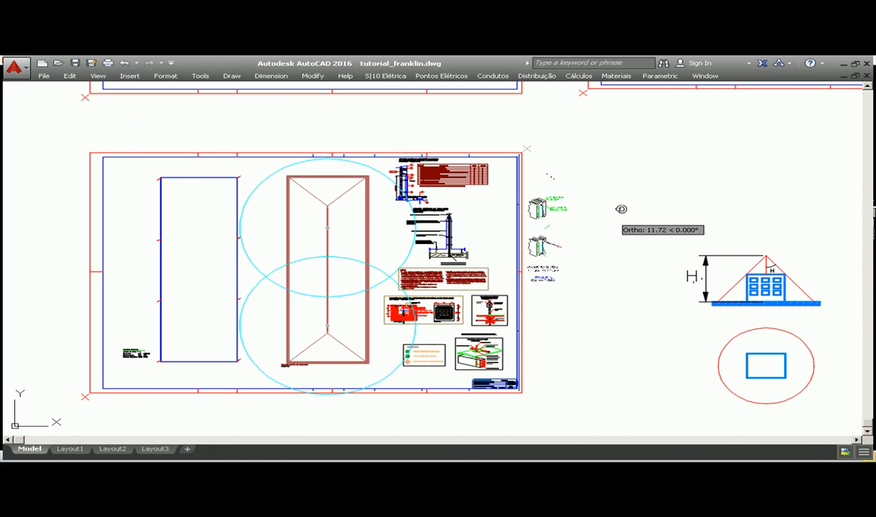
click(609, 220)
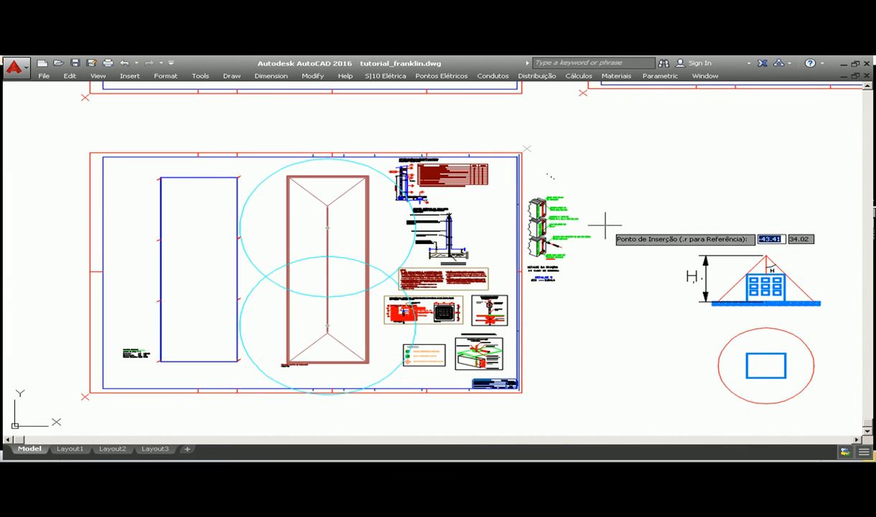
scroll(556, 247, up, 5)
scroll(558, 263, down, 5)
scroll(575, 259, up, 4)
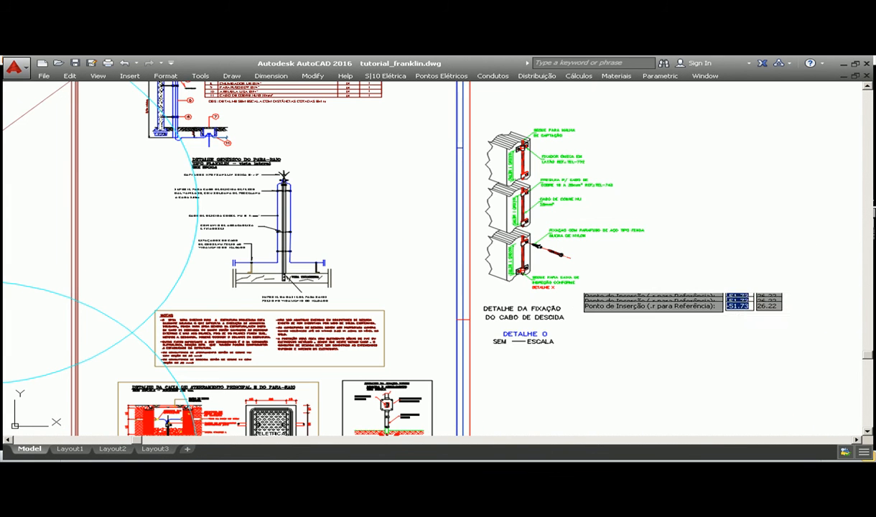
Step: Move the down-cable fixing detail with ortho off into the Franklin sheet's upper-left corner, beside the blue building outline
click(597, 254)
click(652, 170)
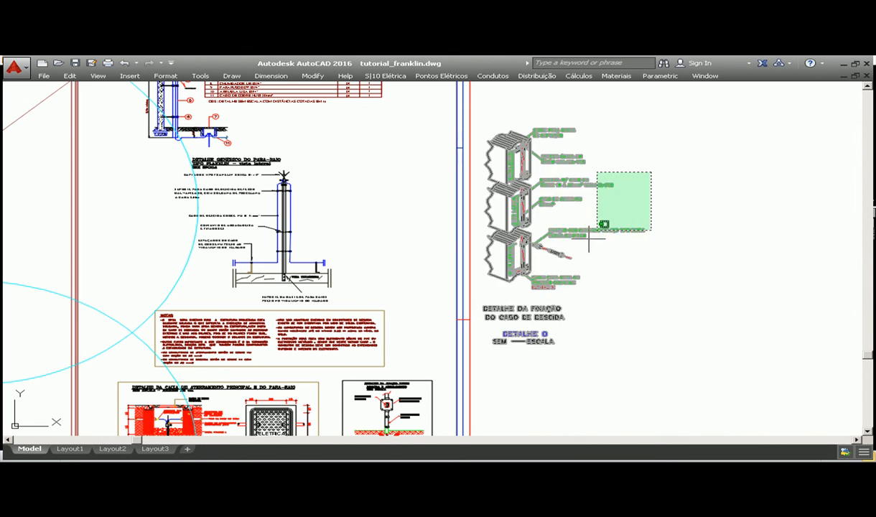
click(596, 229)
right_click(582, 236)
click(547, 249)
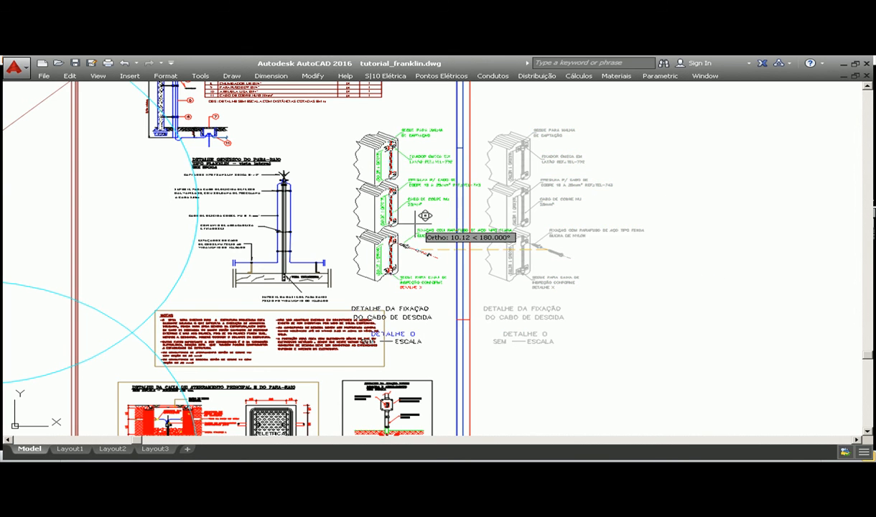
key(F8)
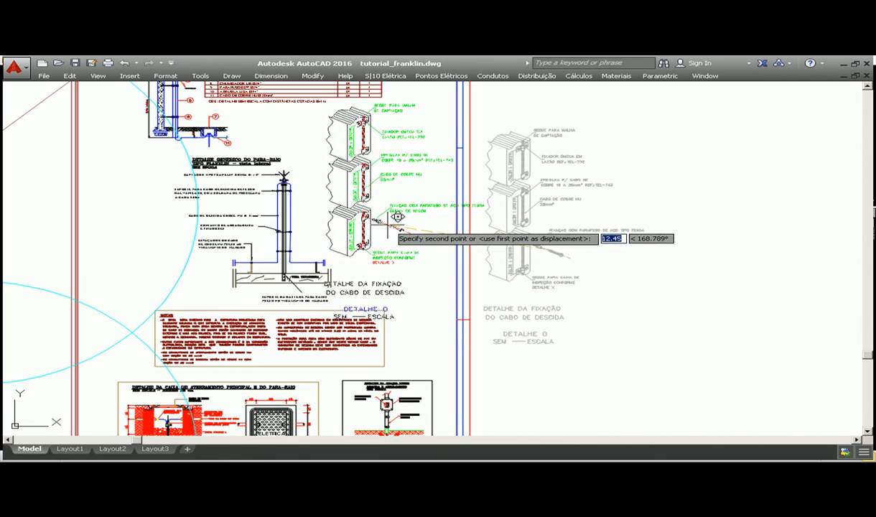
scroll(411, 220, down, 5)
scroll(411, 219, up, 5)
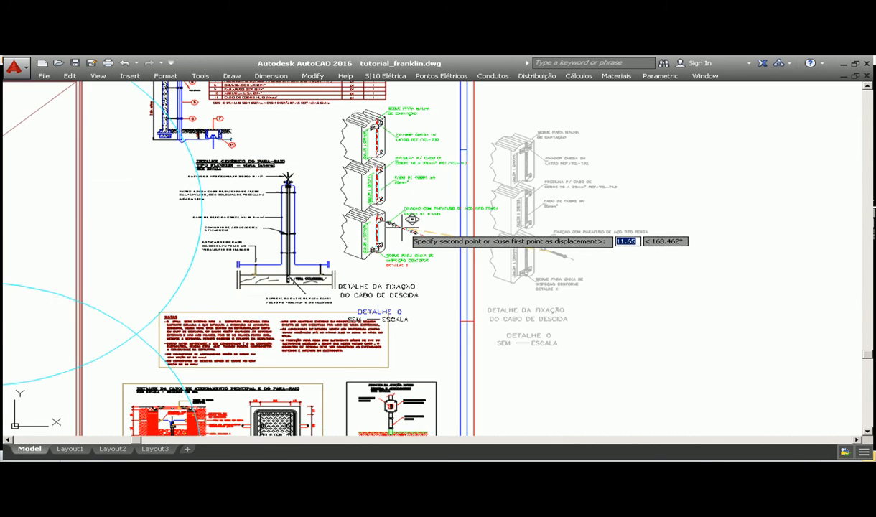
scroll(404, 228, down, 5)
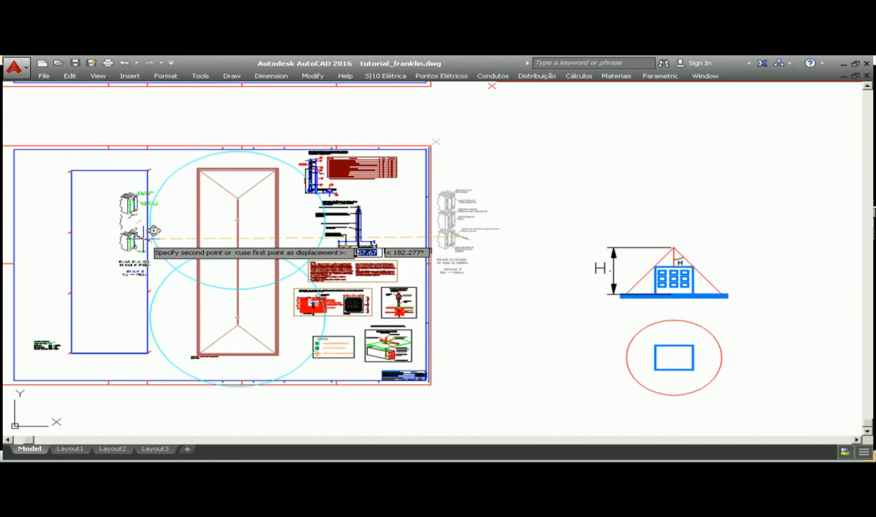
middle_drag(184, 249, 392, 255)
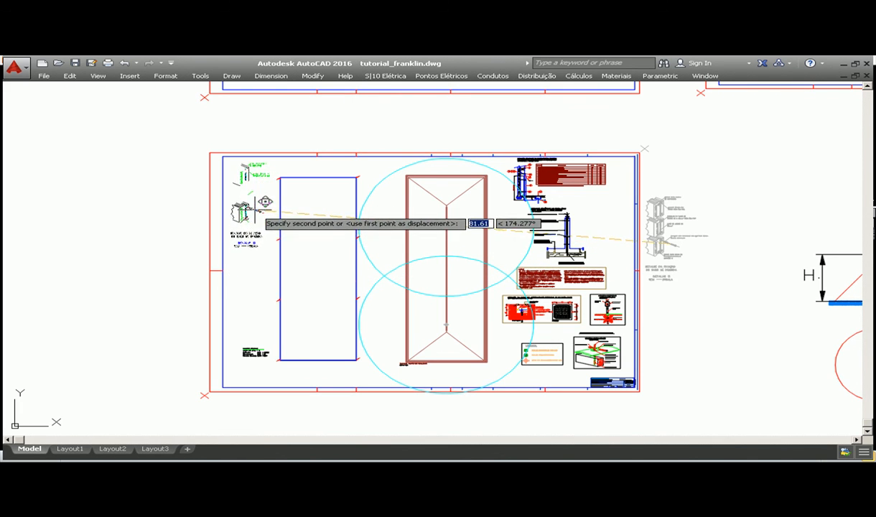
click(258, 214)
Step: Examine the placed down-cable fixing detail, the sheet layout, the generic Franklin lightning rod detail and the NOTAS box
scroll(257, 214, up, 5)
scroll(357, 243, down, 3)
scroll(399, 255, up, 3)
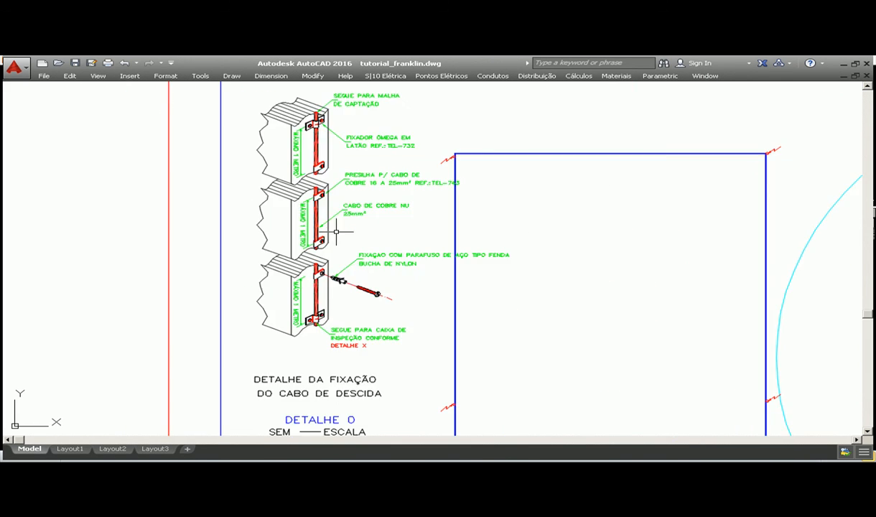
scroll(372, 309, down, 4)
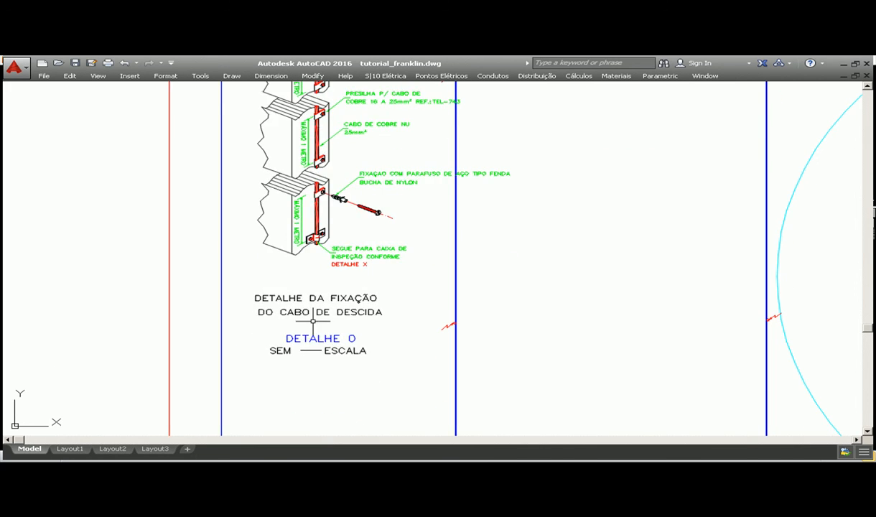
scroll(254, 349, down, 8)
scroll(341, 368, up, 4)
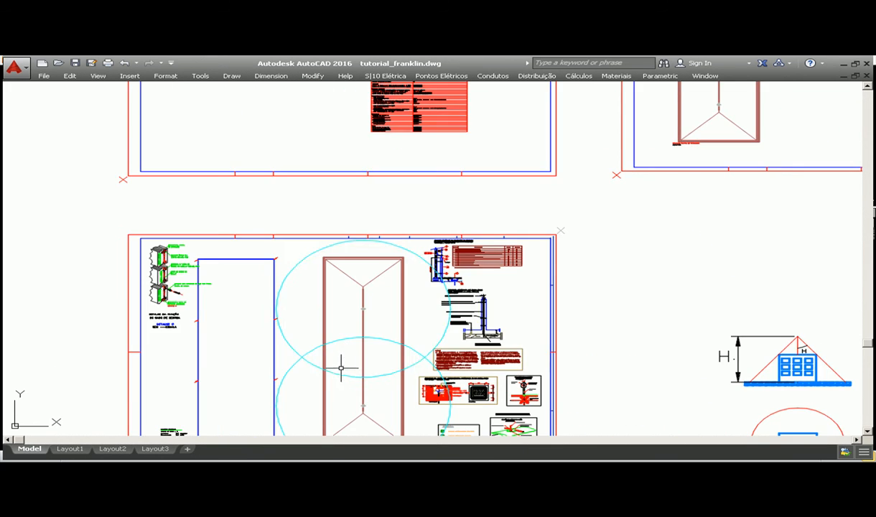
mouse_move(340, 368)
middle_down()
mouse_move(378, 333)
mouse_move(438, 319)
middle_up()
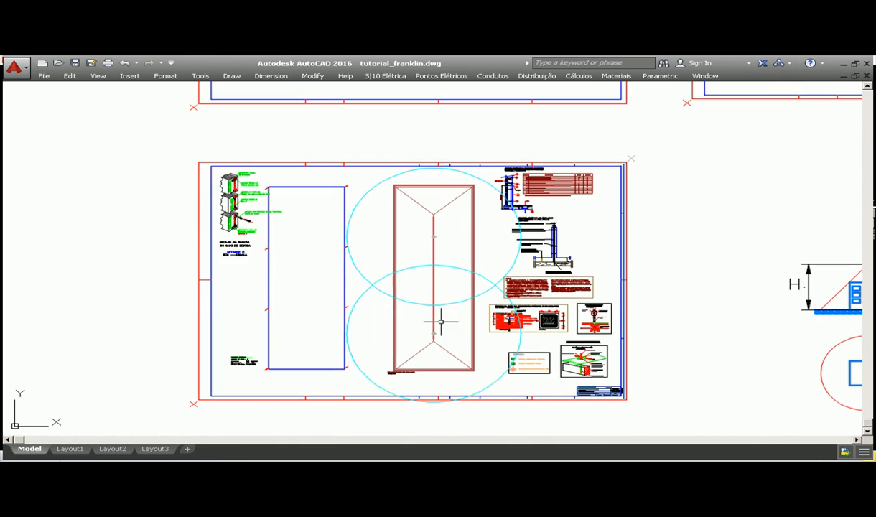
scroll(567, 309, up, 2)
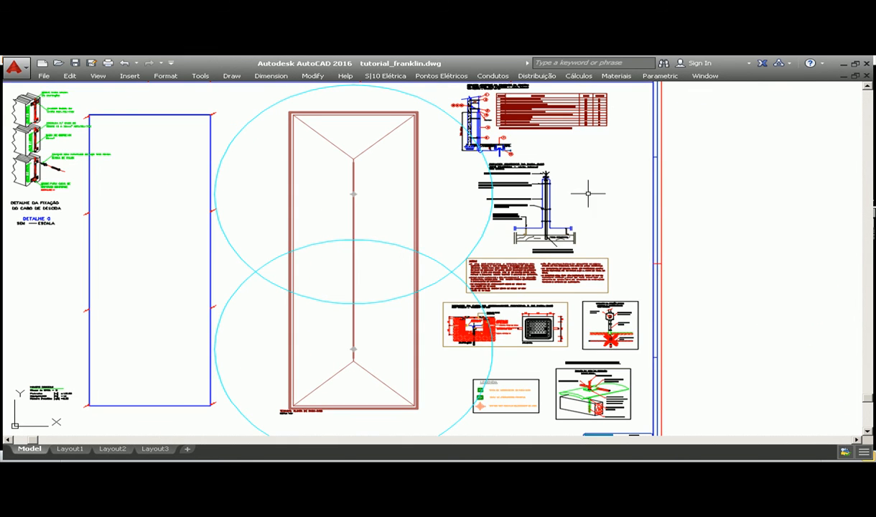
scroll(561, 185, up, 4)
middle_drag(557, 301, 548, 216)
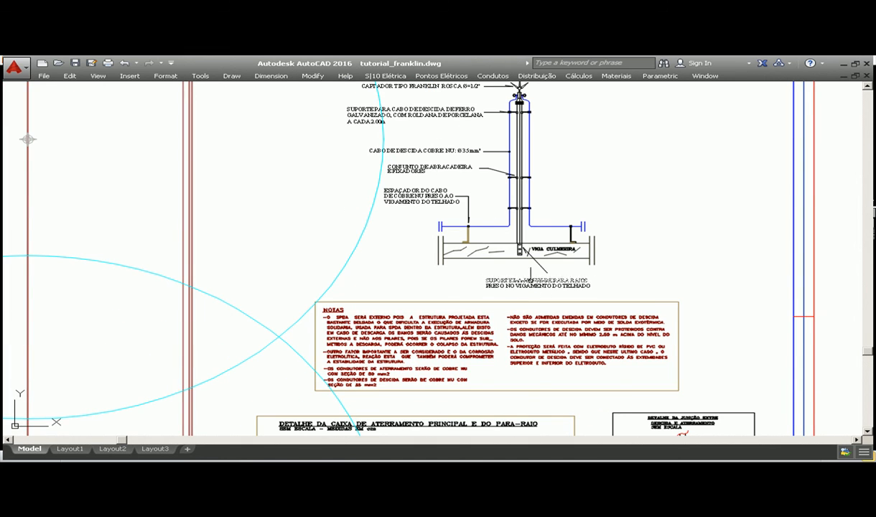
scroll(493, 316, down, 5)
scroll(505, 314, up, 3)
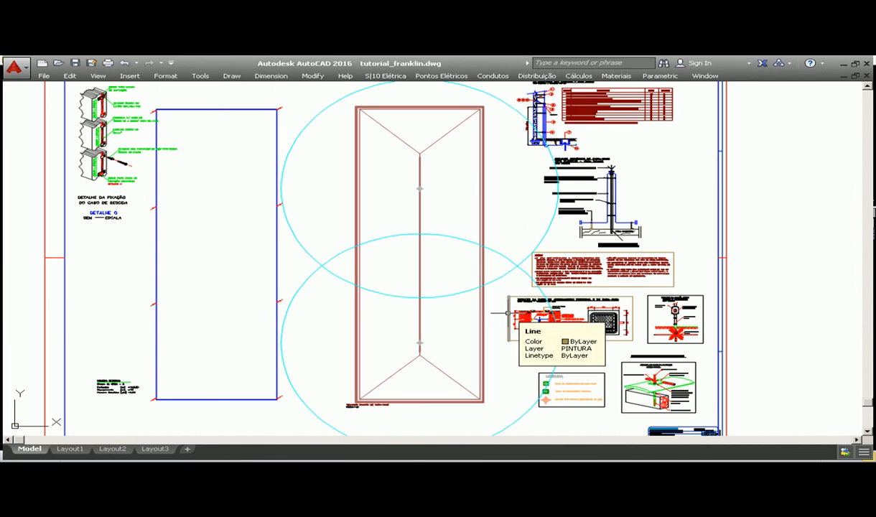